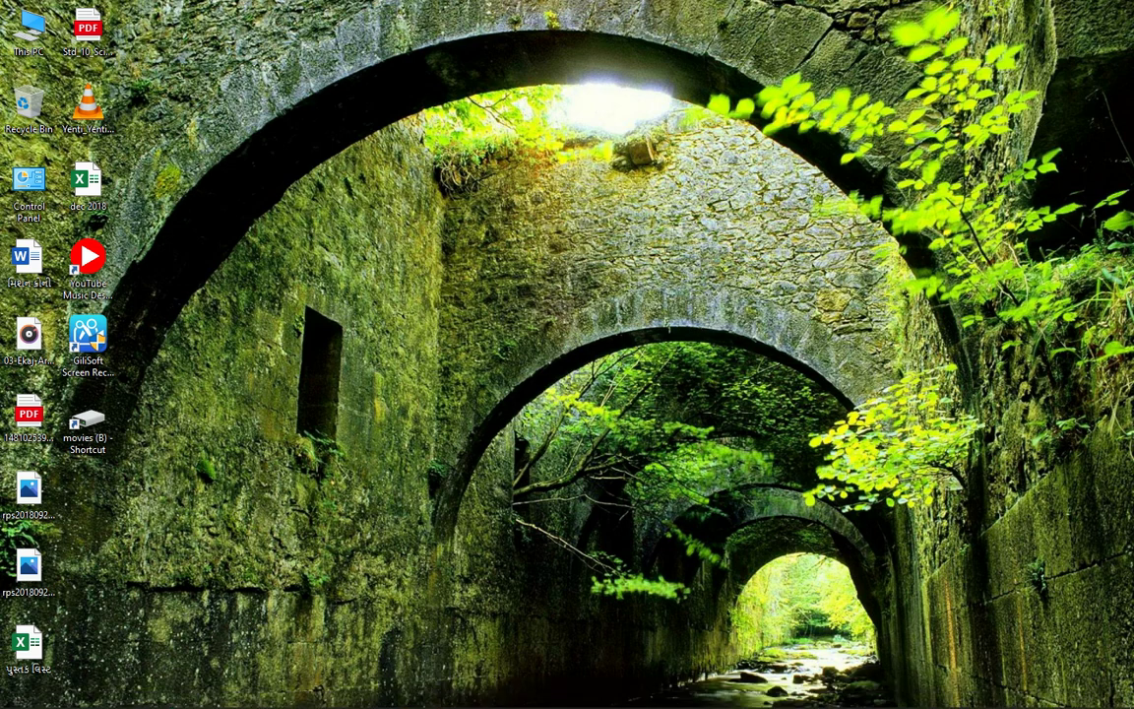
Switch to a maximized Chrome window and close the loading tab and the GitHub Ventoy tabs to reach the Ventoy download page.
click(250, 693)
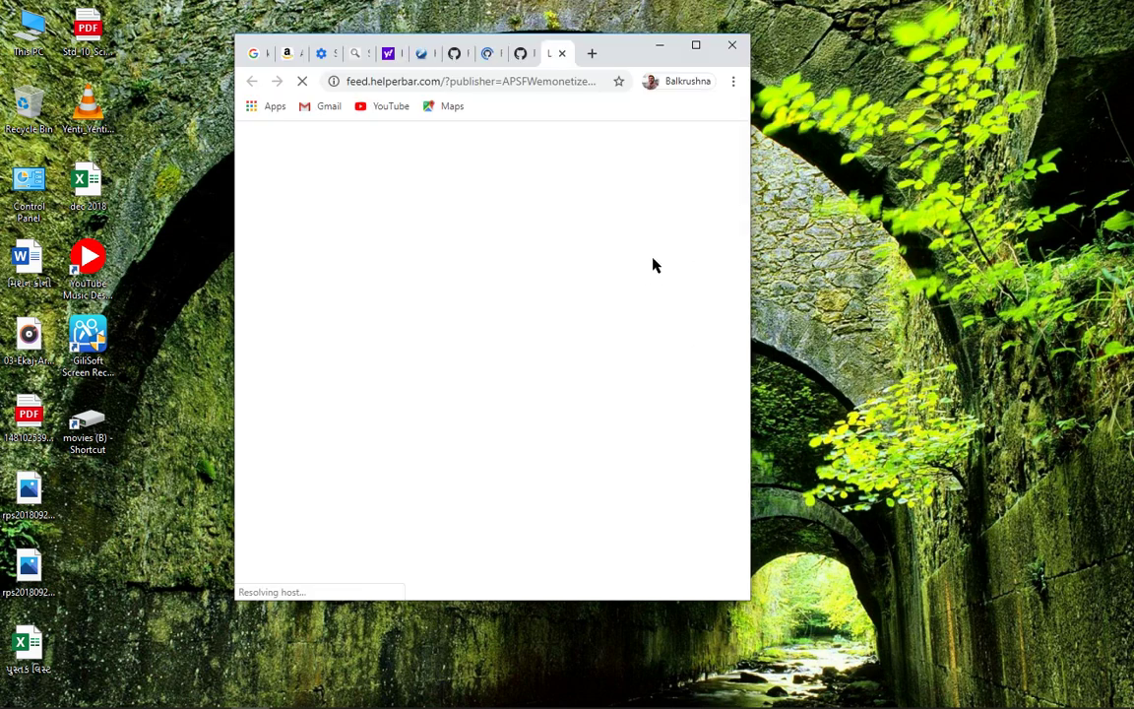
click(695, 44)
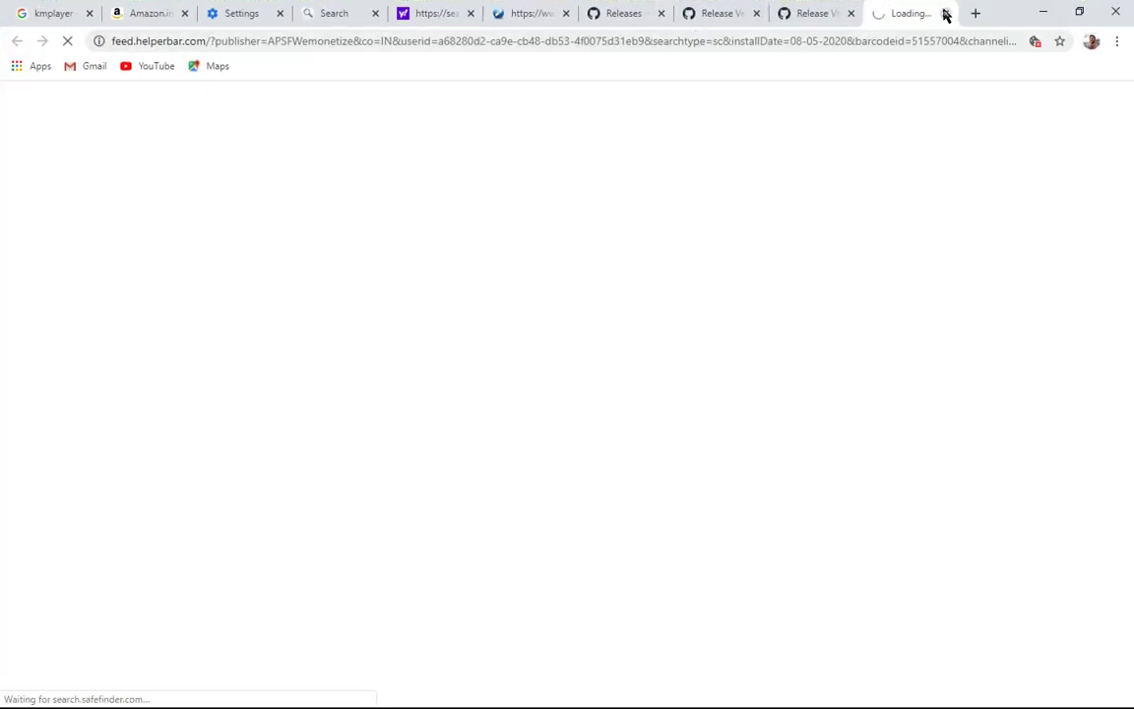
click(945, 13)
click(948, 15)
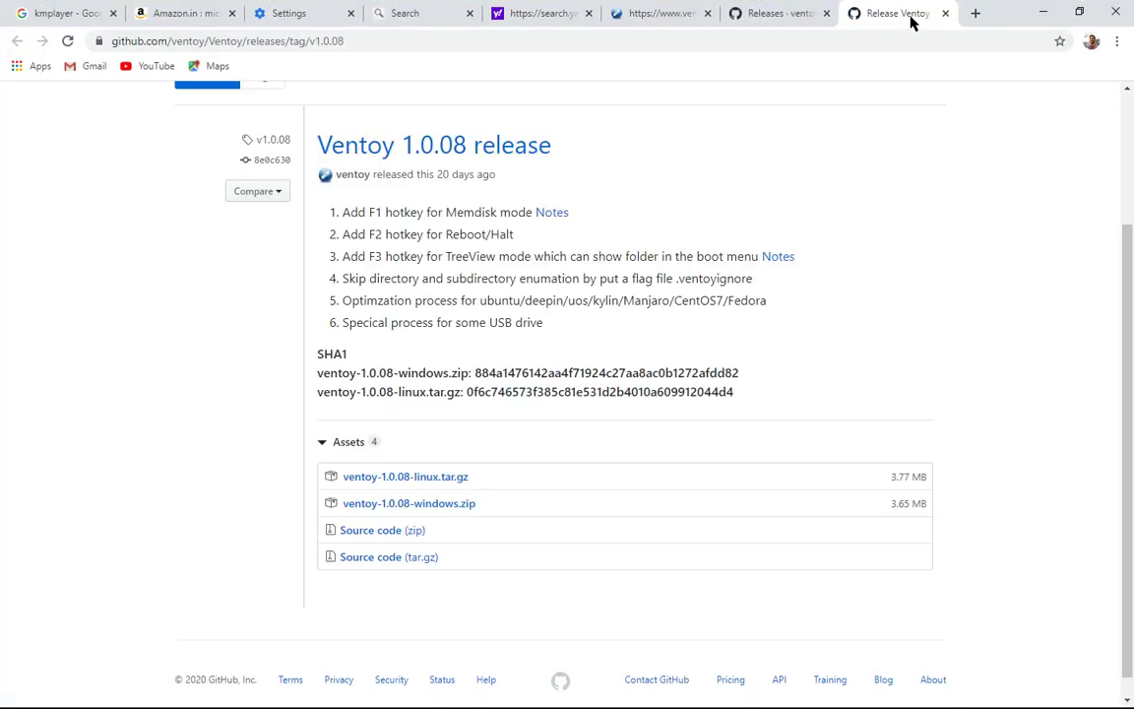
key(ctrl+w)
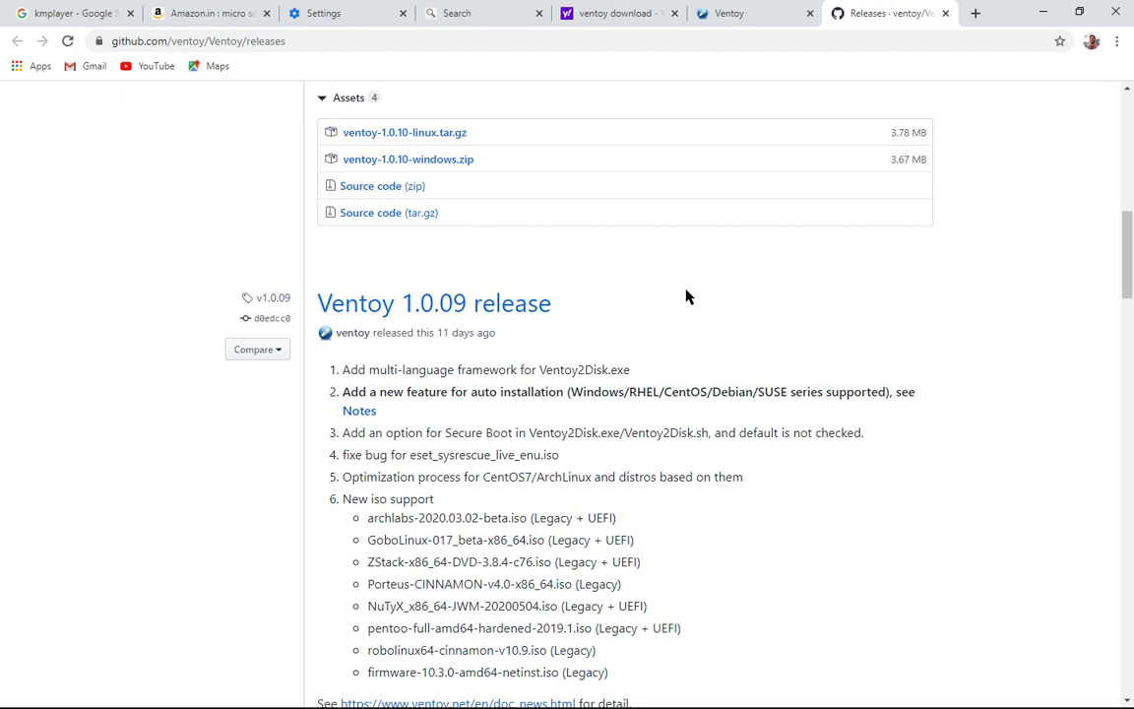
scroll(734, 333, down, 2)
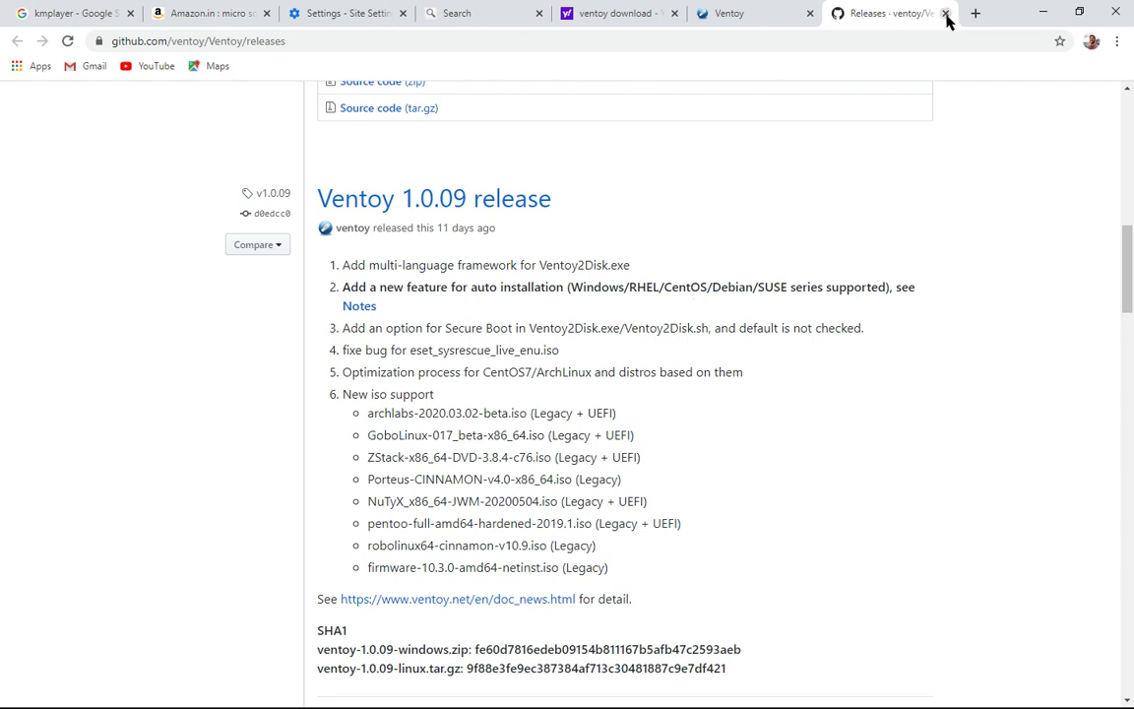
middle_click(853, 12)
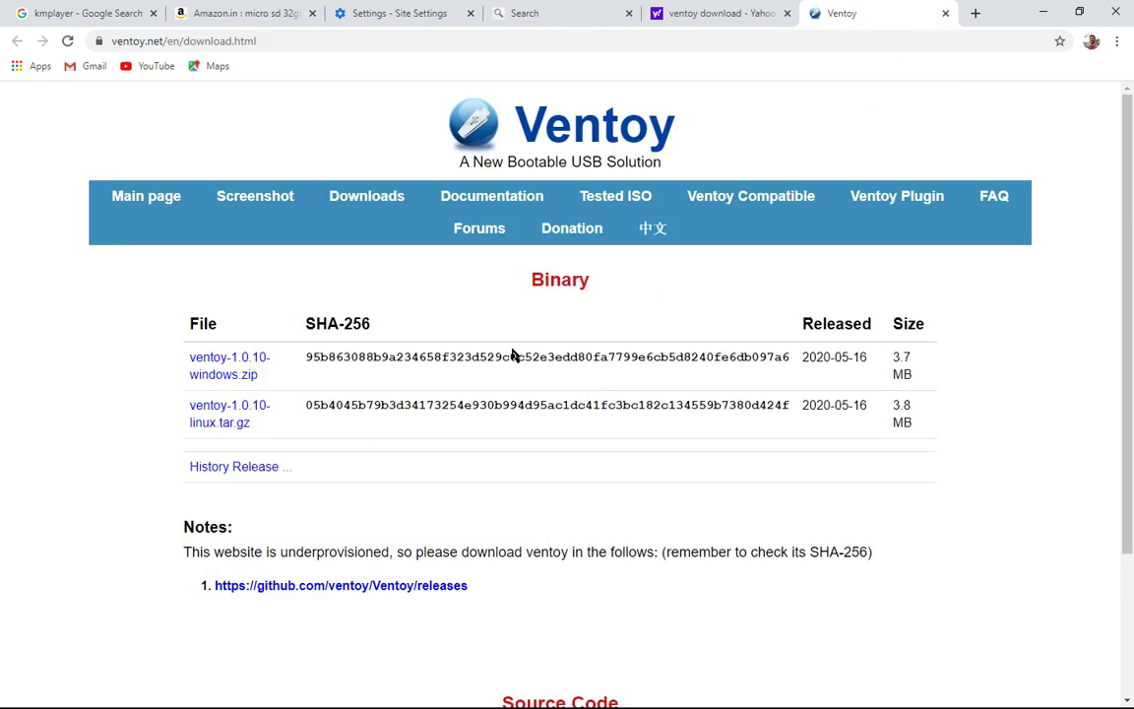
Review the Ventoy download page and follow its ventoy-1.0.10-windows.zip link to the GitHub releases.
scroll(475, 372, down, 1)
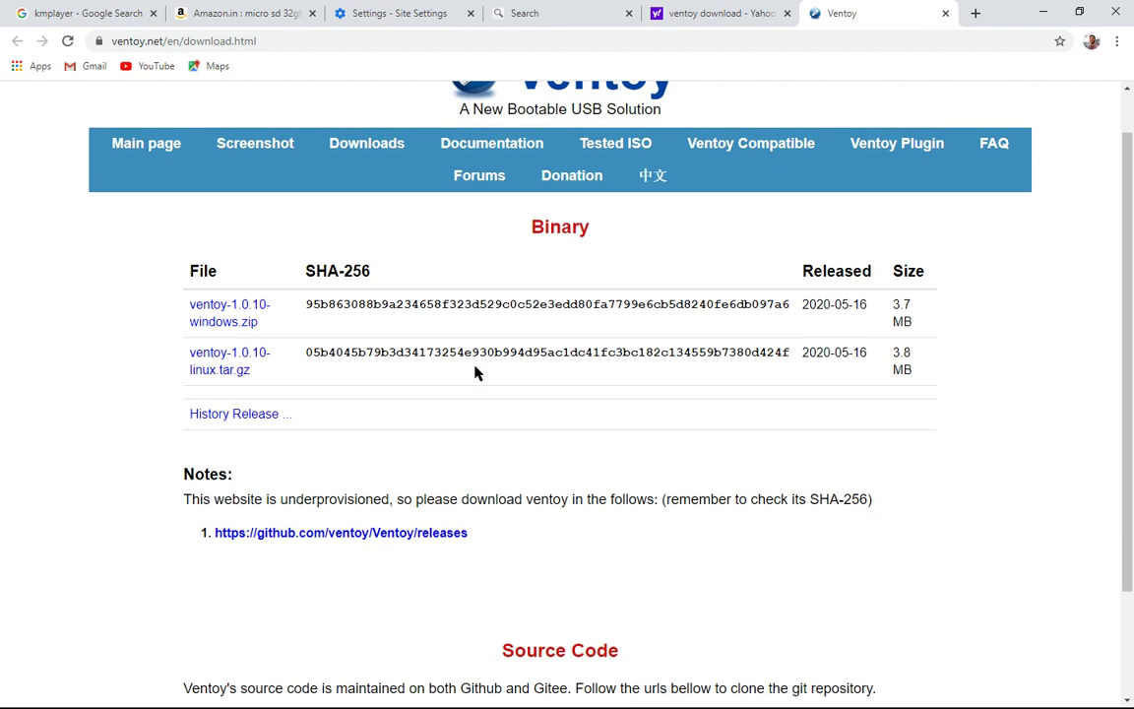
scroll(475, 369, down, 1)
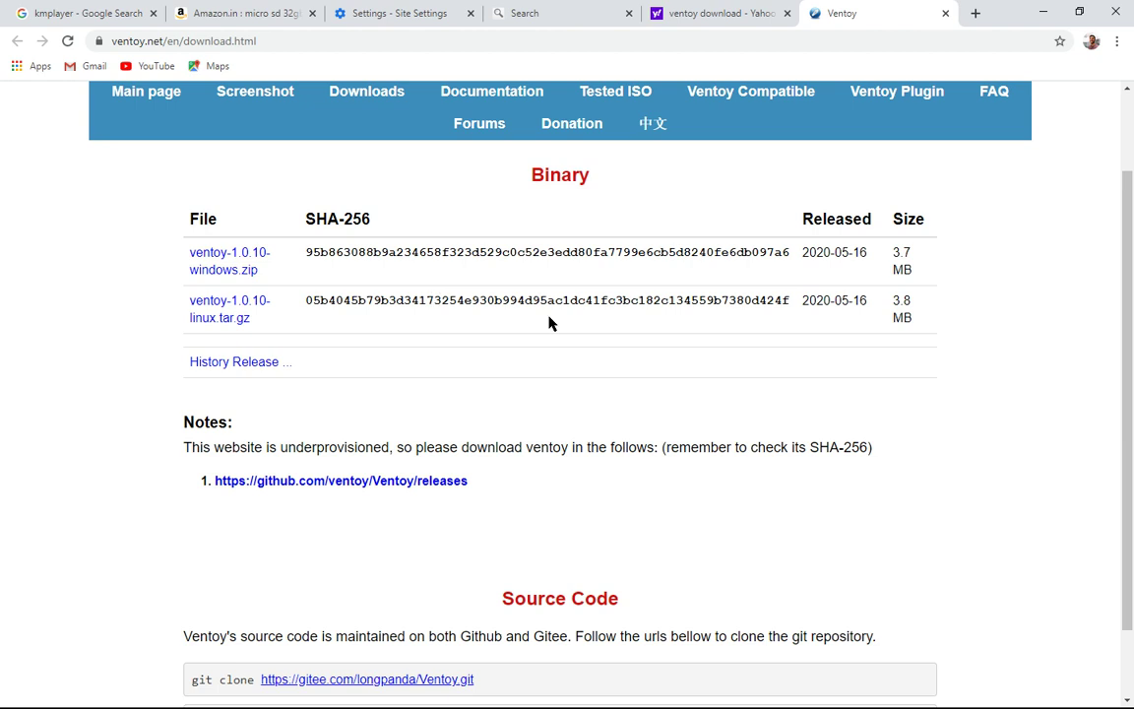
scroll(549, 323, down, 1)
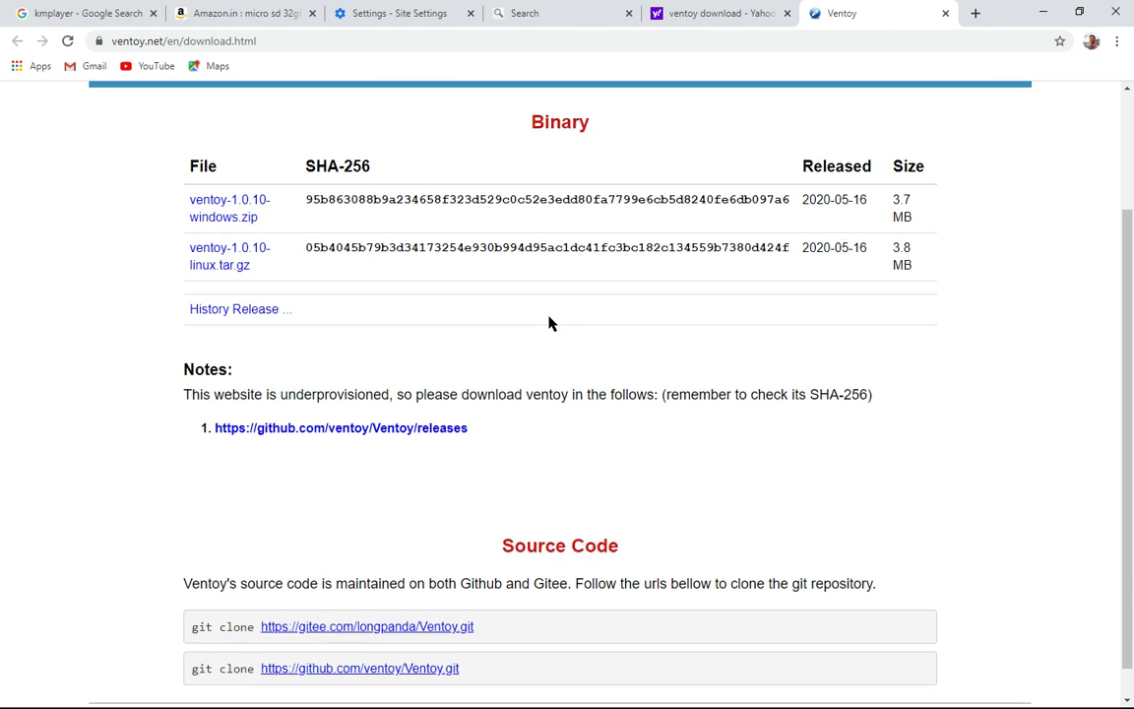
scroll(502, 271, down, 1)
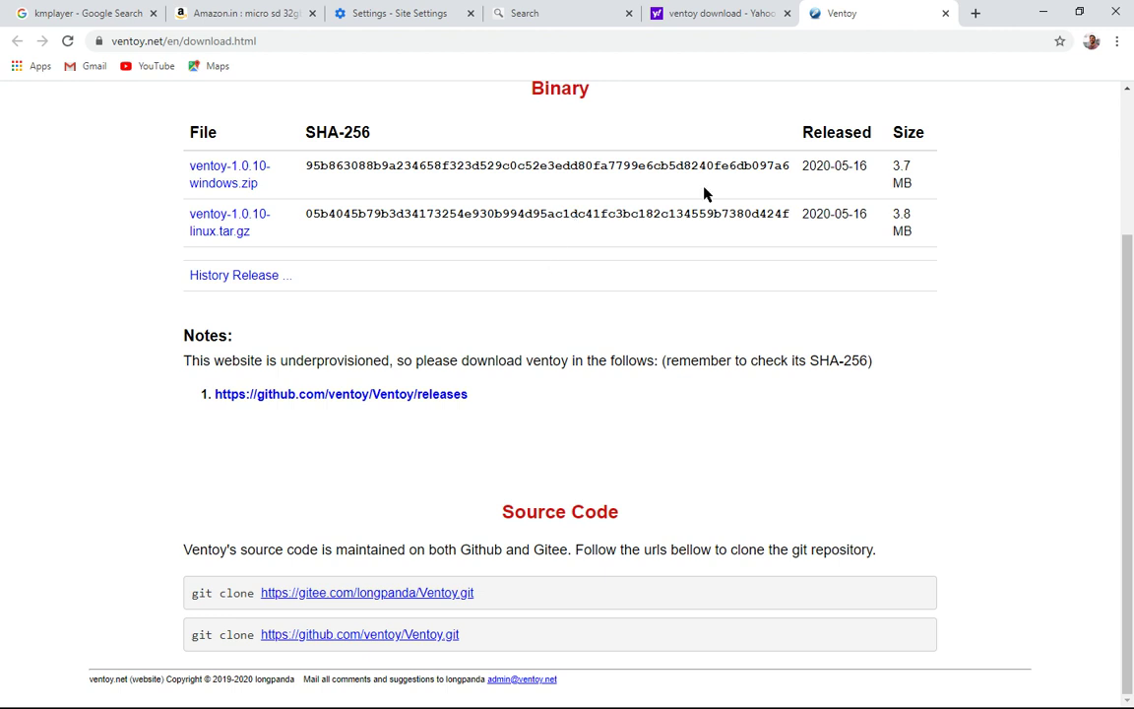
scroll(705, 194, up, 3)
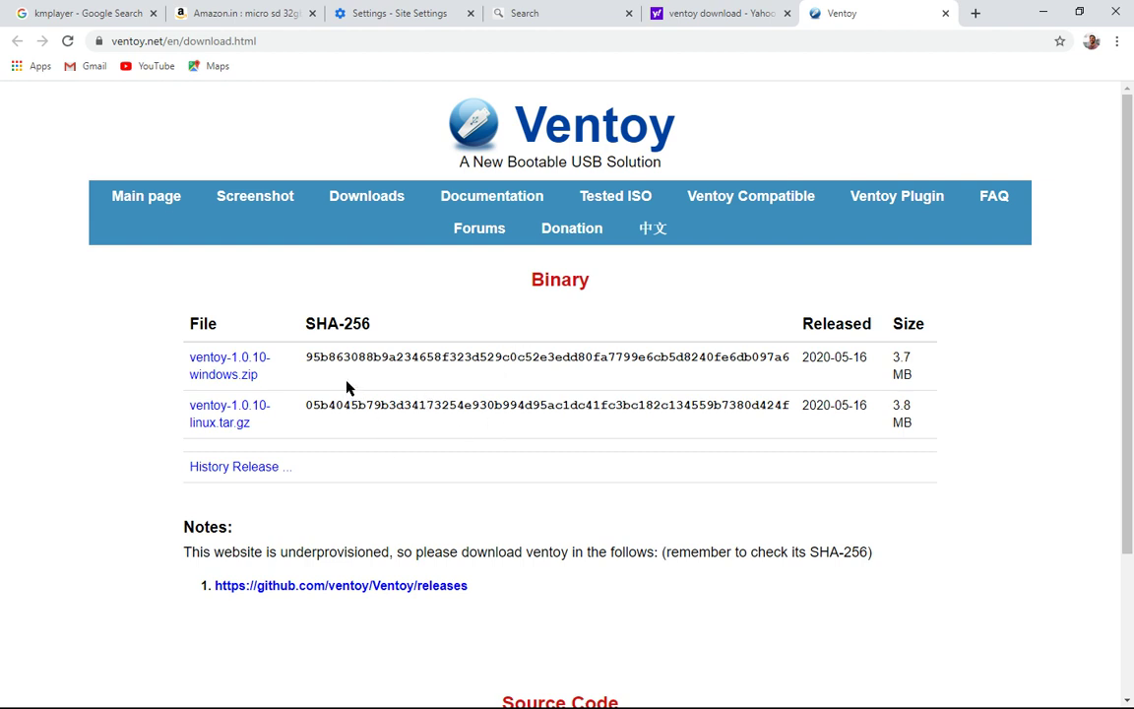
click(225, 370)
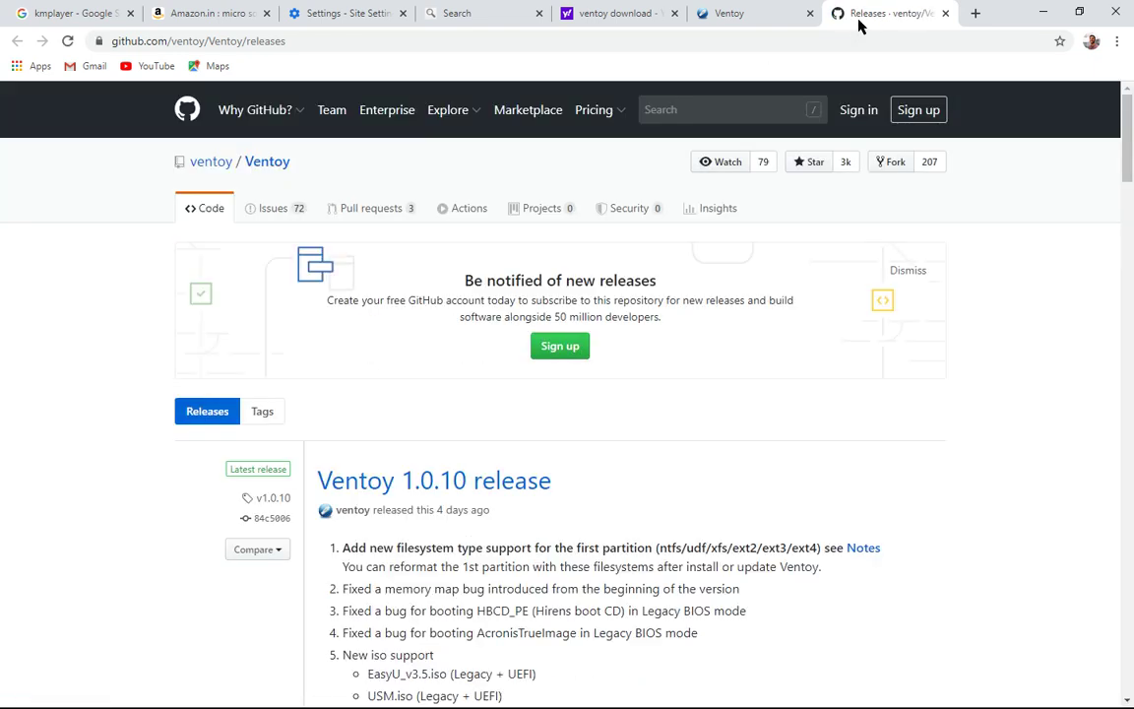
Download ventoy-1.0.10-windows.zip from the Ventoy 1.0.10 release assets, then pause the transfer in the browser's download list.
scroll(463, 392, down, 1)
scroll(556, 320, down, 3)
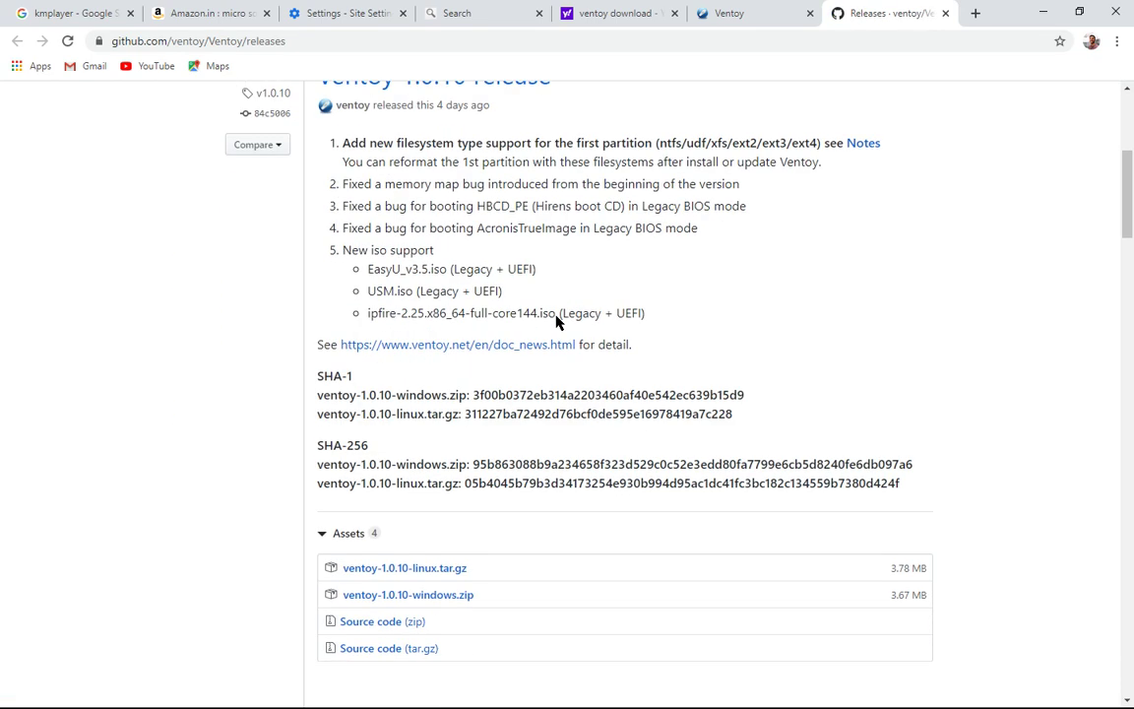
scroll(556, 320, down, 3)
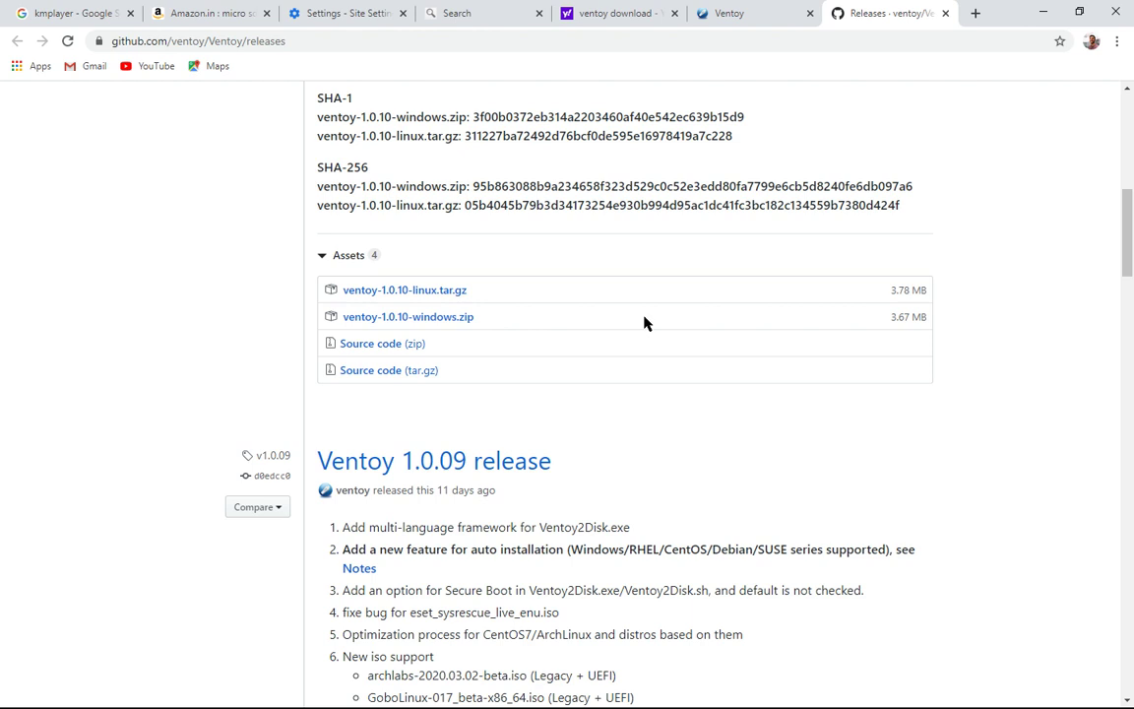
click(424, 317)
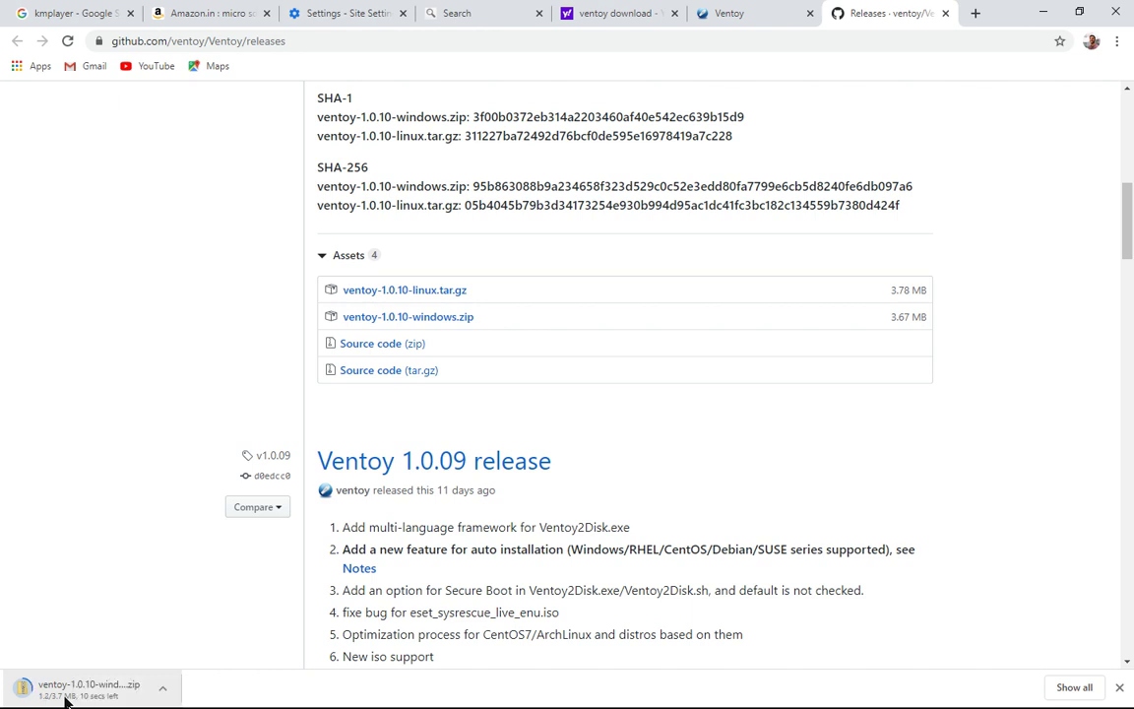
key(ctrl+j)
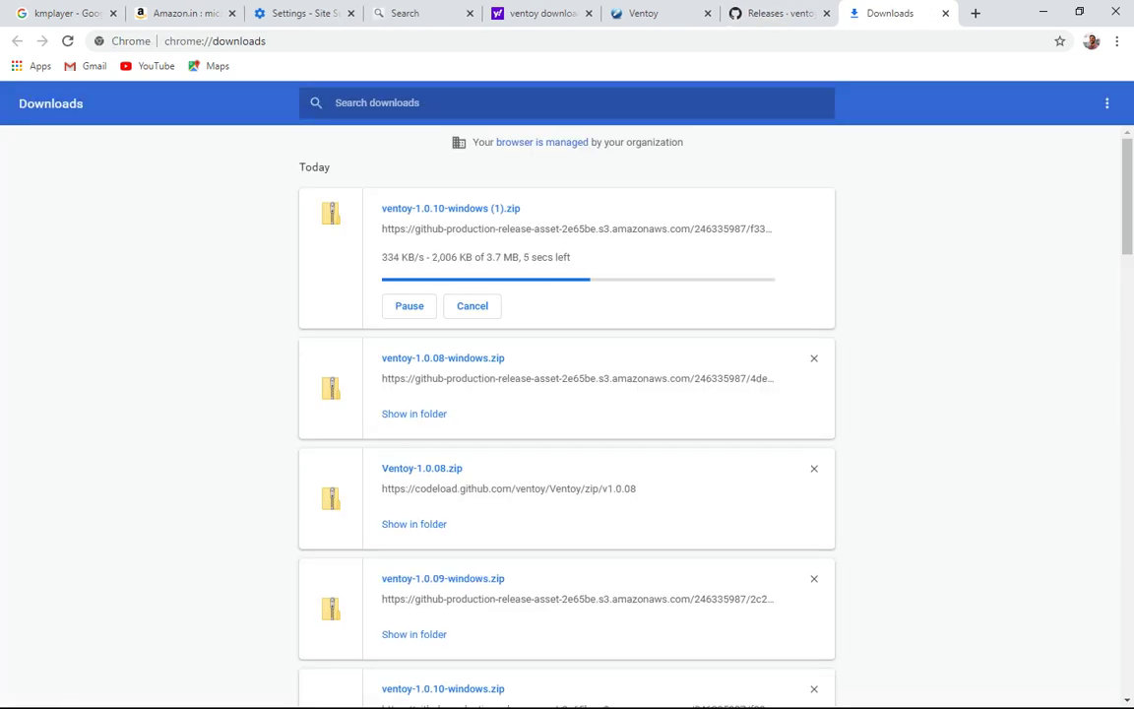
click(410, 306)
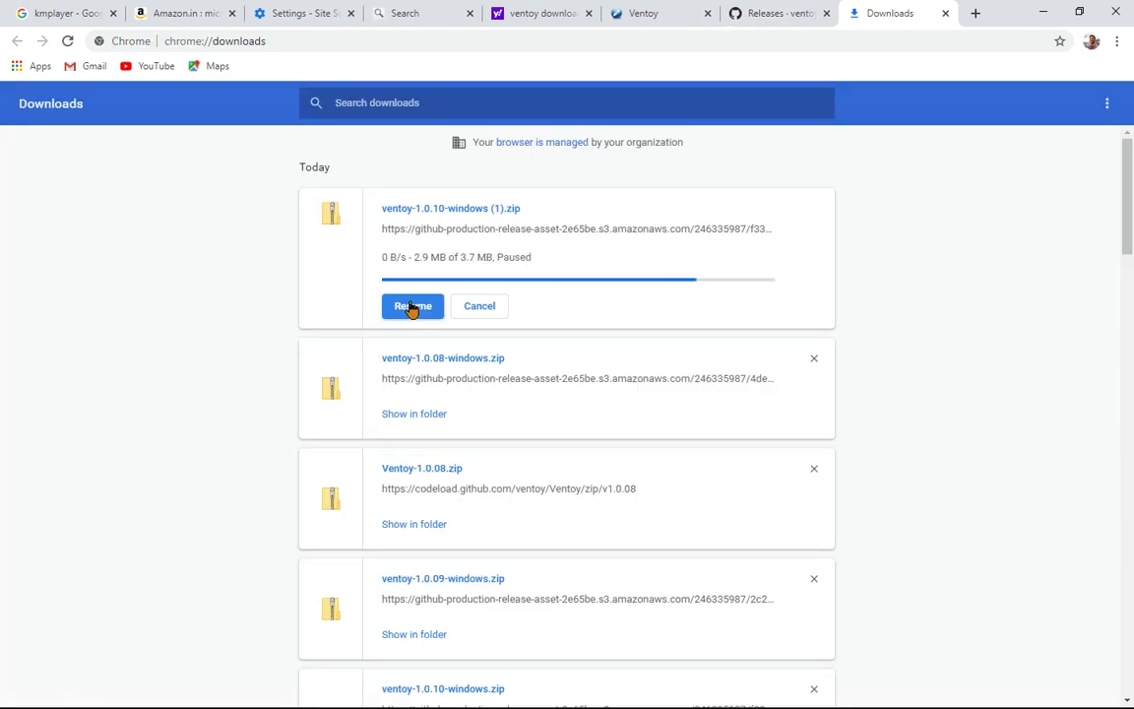
Minimize the browser, open the Downloads folder in a maximized File Explorer window and select the unconfirmed partial download.
click(1045, 17)
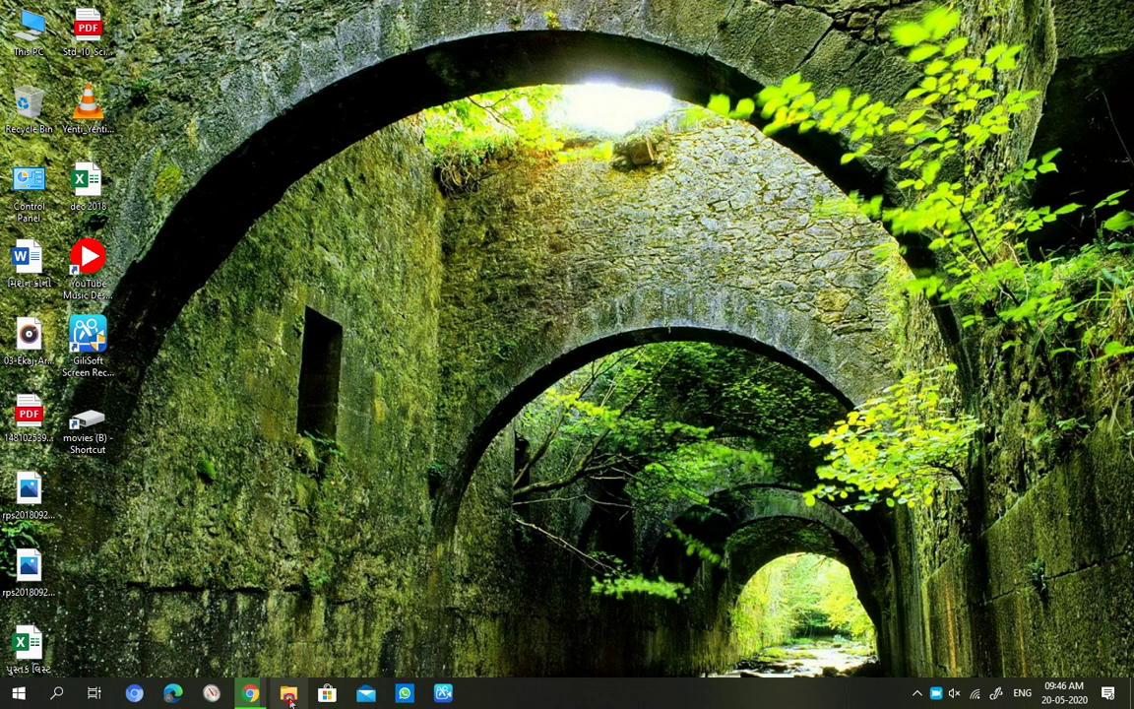
click(290, 695)
click(447, 270)
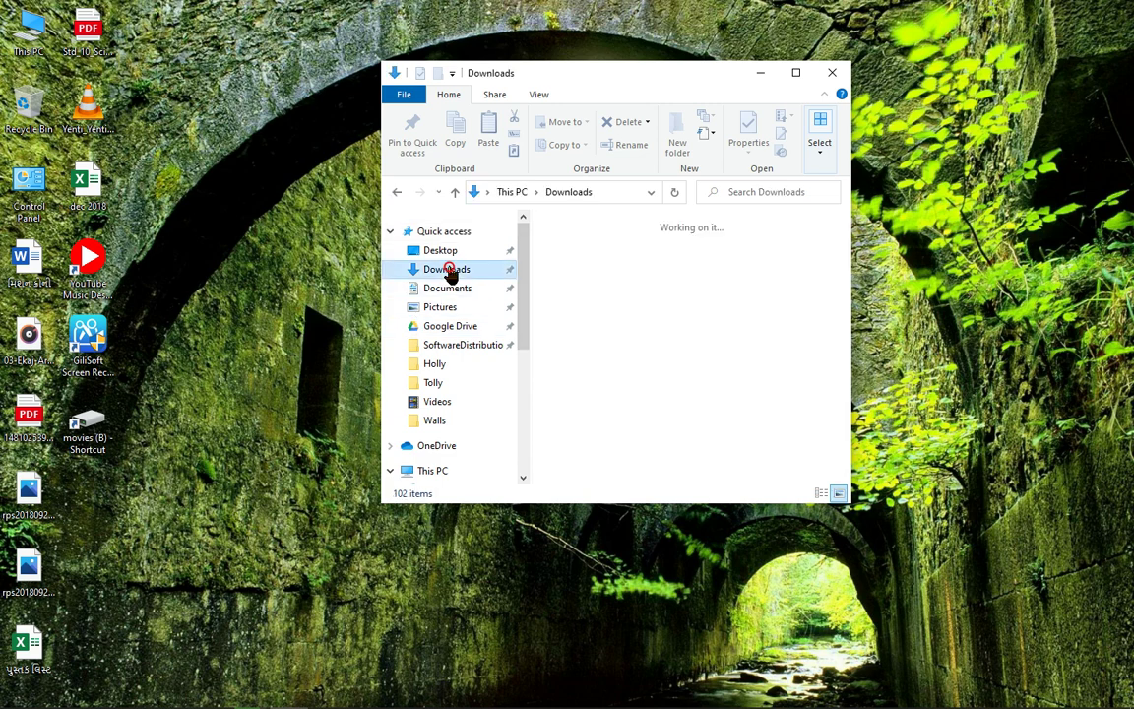
click(793, 73)
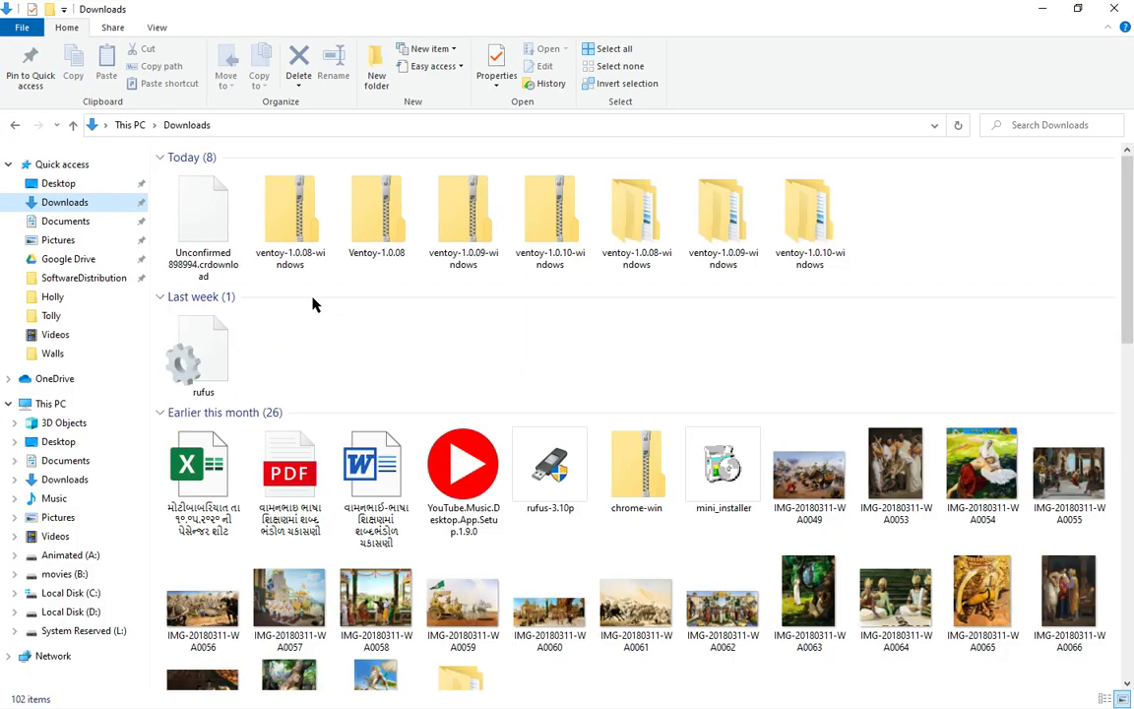
click(206, 241)
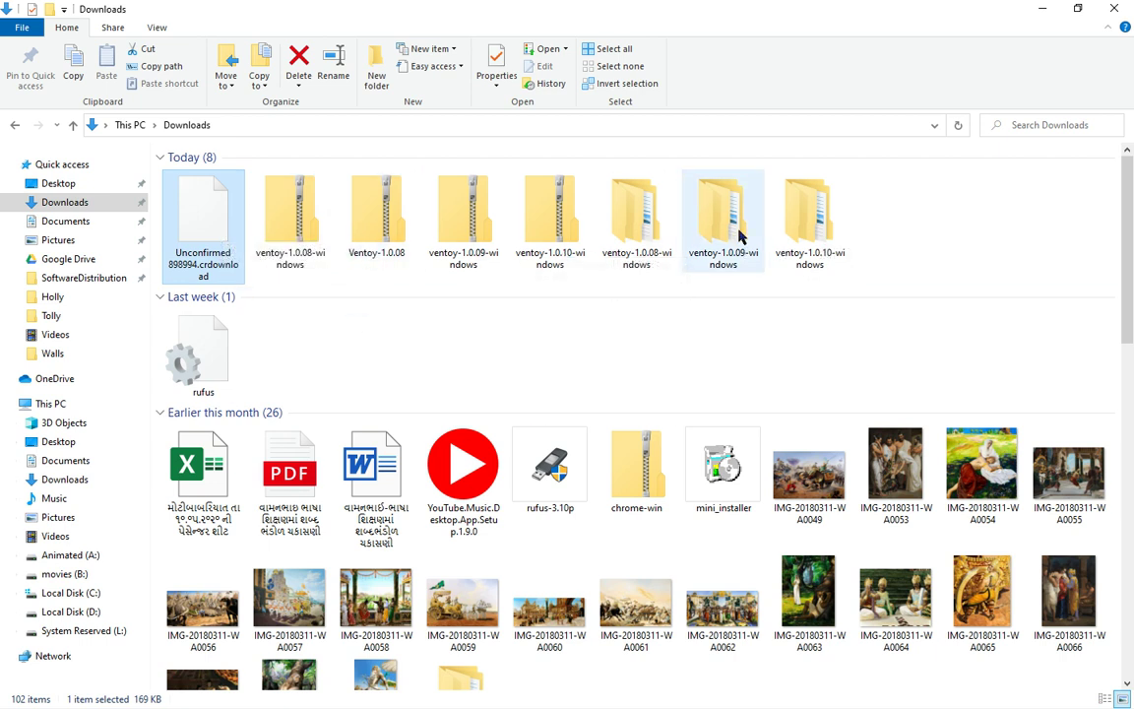
Open the ventoy-1.0.10 subfolder of the already extracted ventoy-1.0.10-windows folder and try to launch the Ventoy2Disk application.
click(814, 242)
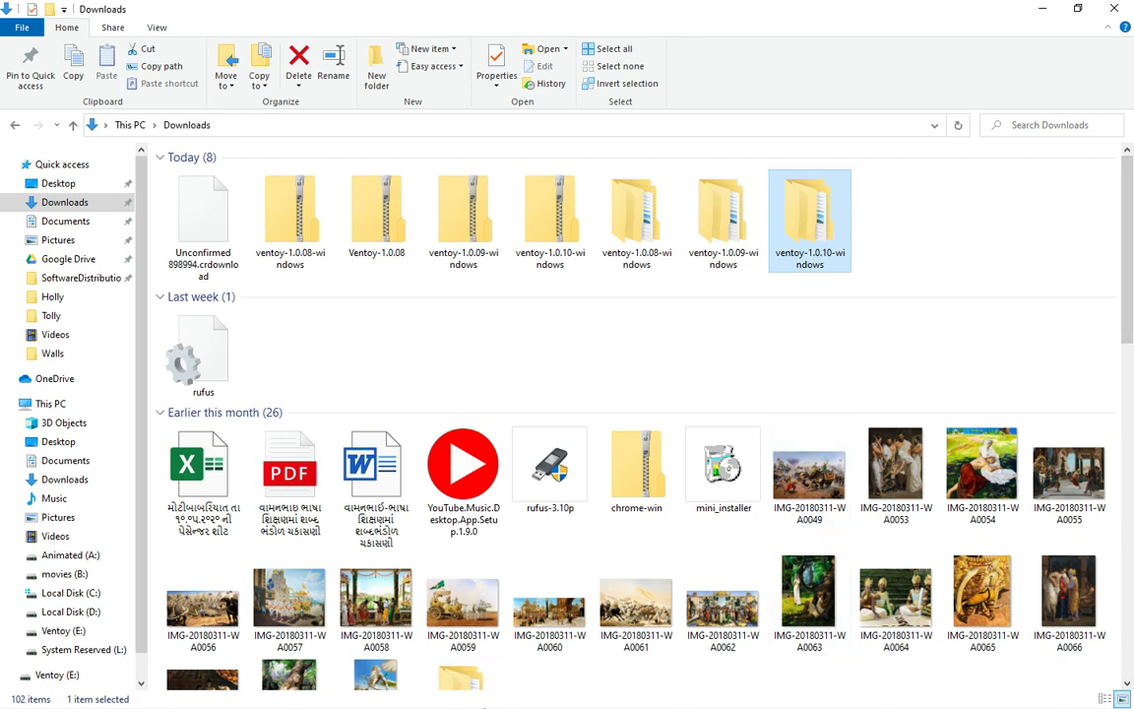
double_click(826, 251)
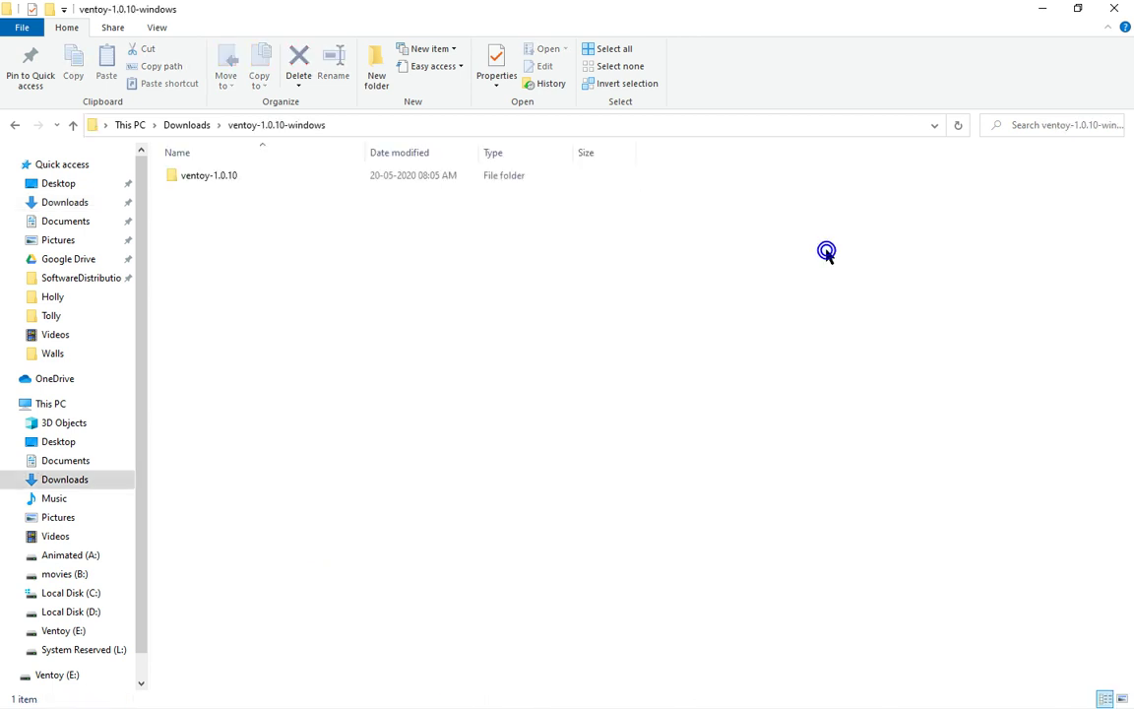
double_click(332, 176)
click(269, 226)
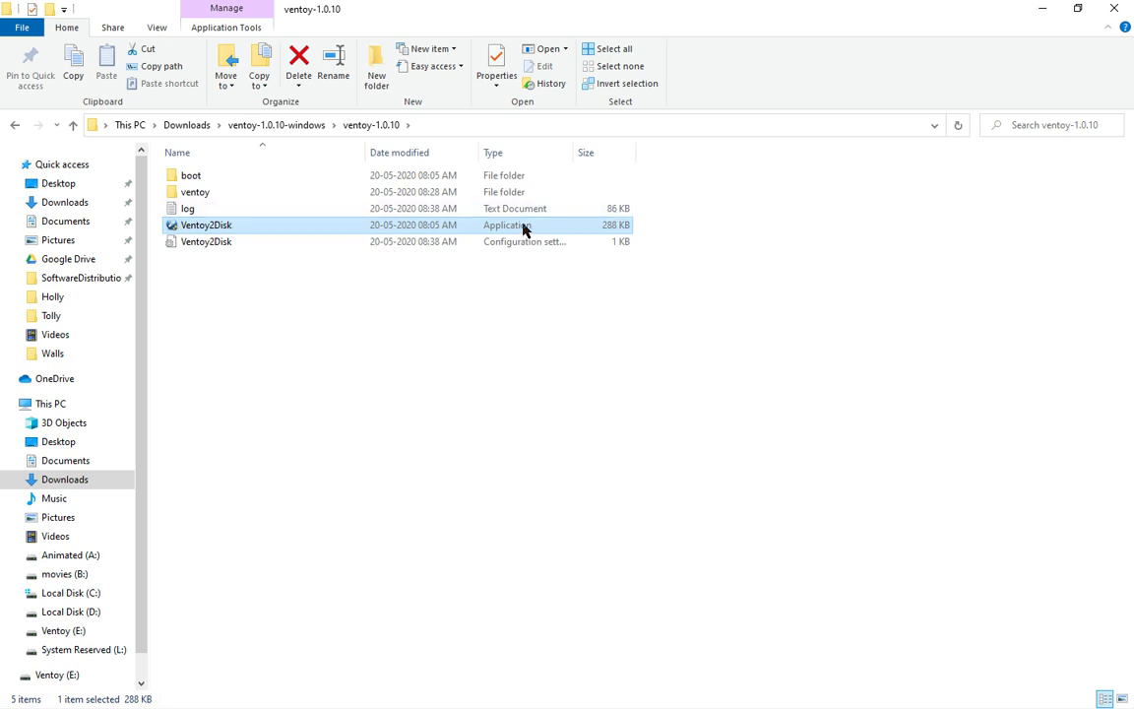
double_click(355, 229)
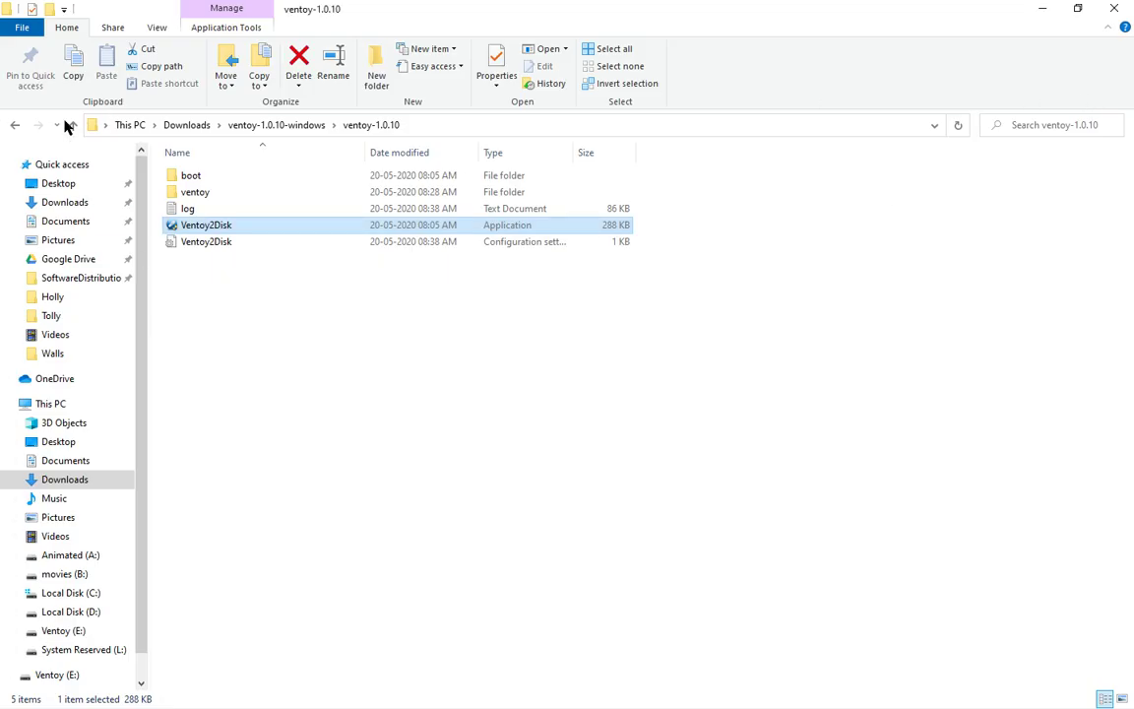
Return to Downloads and delete the extracted folders ventoy-1.0.08-windows, ventoy-1.0.09-windows and ventoy-1.0.10-windows.
click(13, 125)
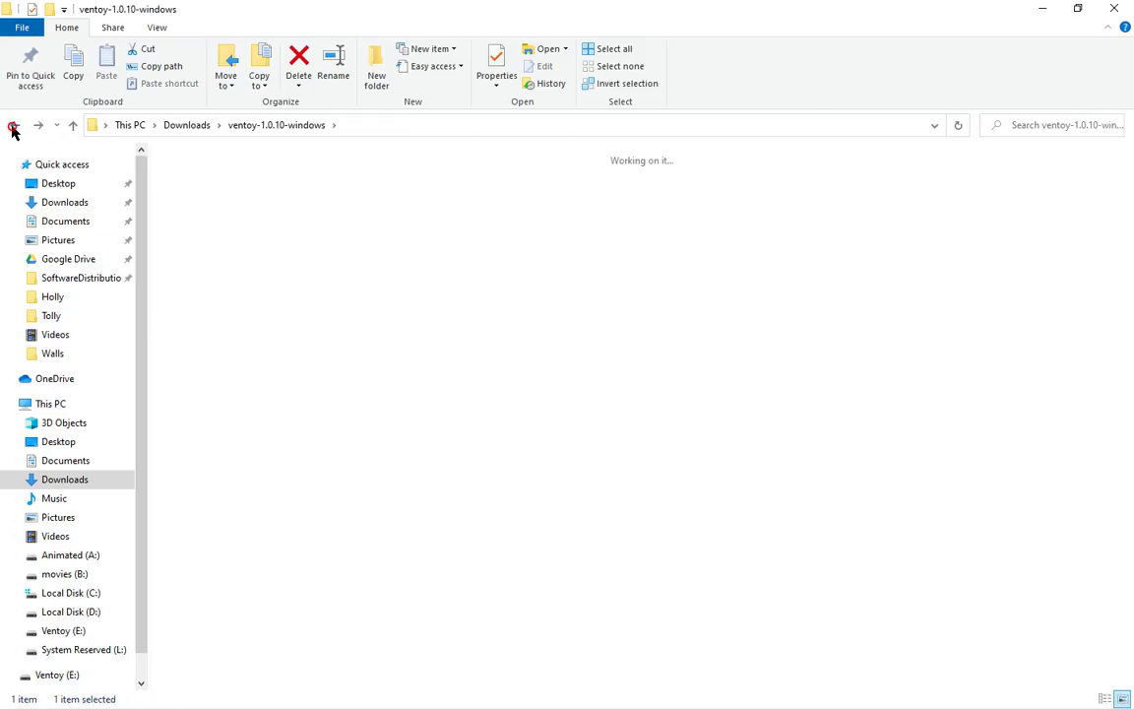
click(12, 125)
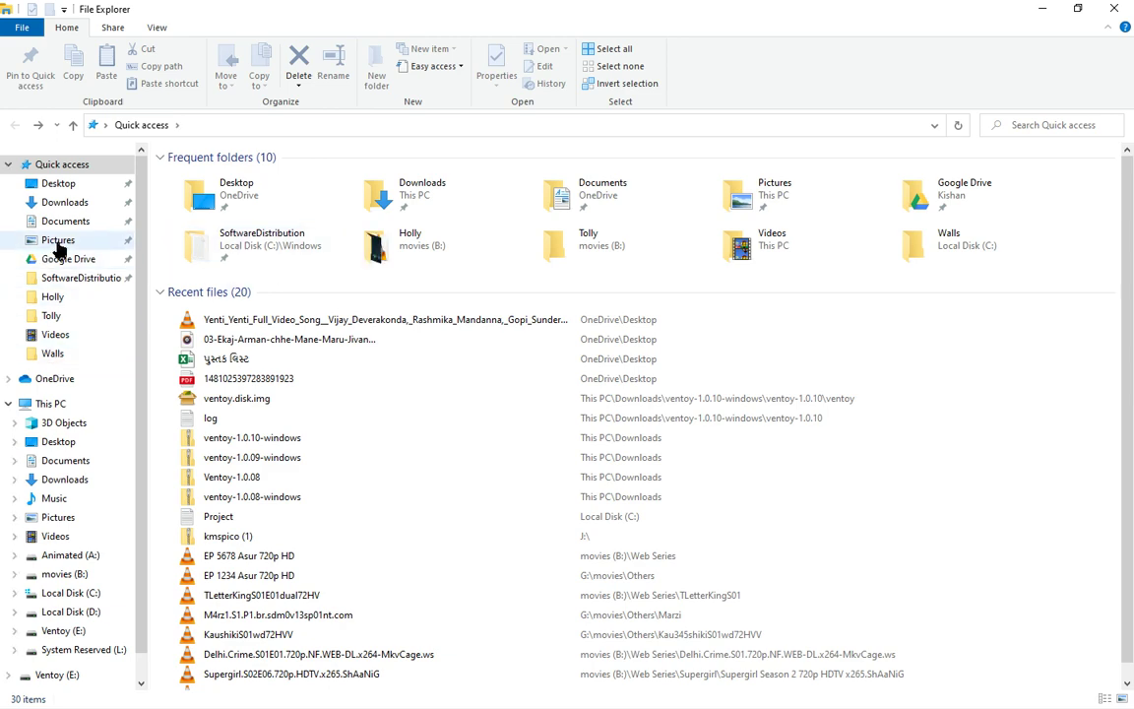
click(65, 202)
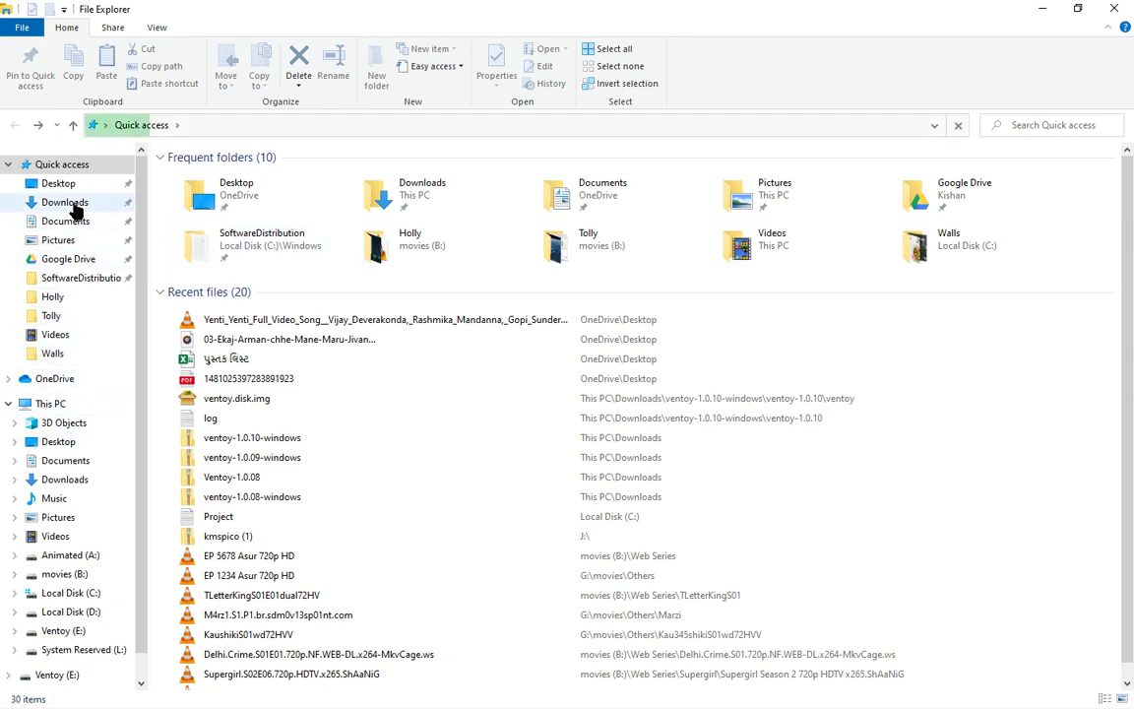
drag(911, 261, 591, 254)
drag(925, 228, 633, 231)
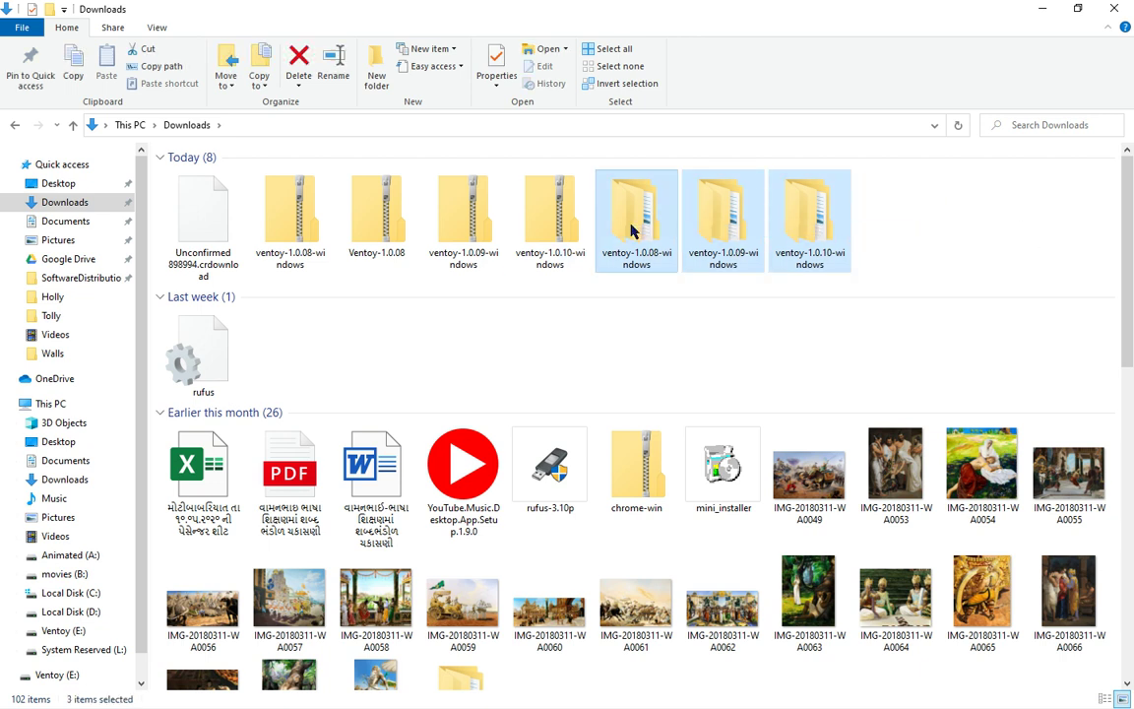
key(Delete)
Extract the ventoy-1.0.10-windows archive to the suggested Downloads location and open the extracted ventoy-1.0.10 folder in a maximized window.
click(569, 246)
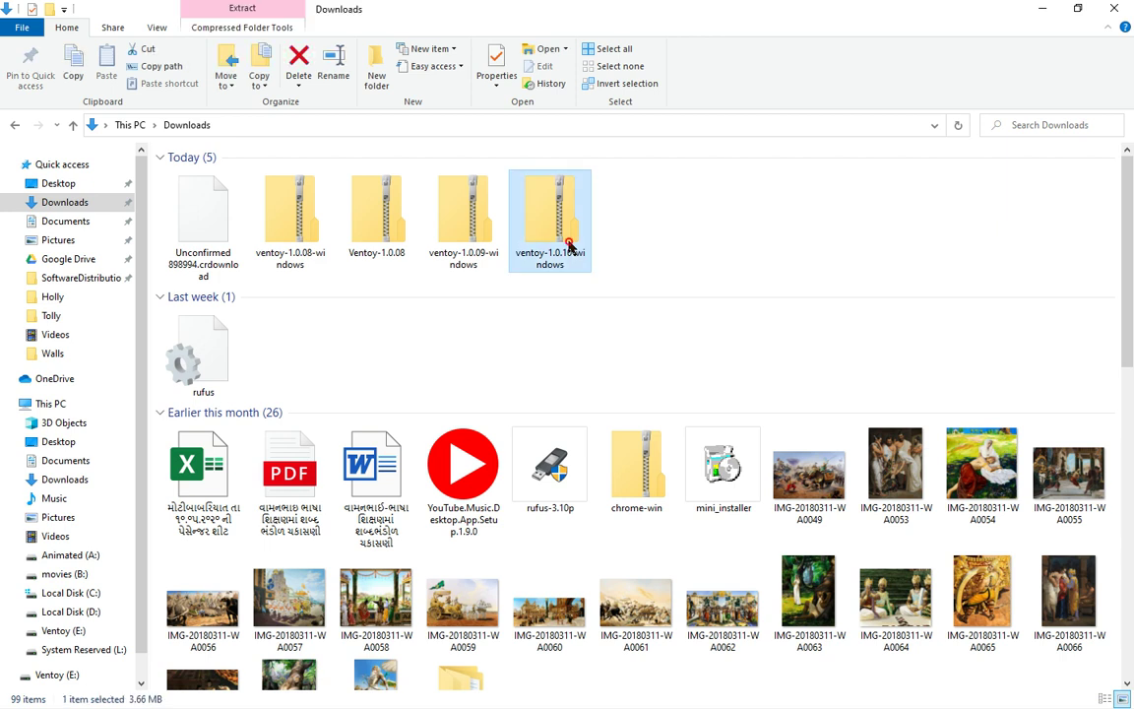
double_click(569, 246)
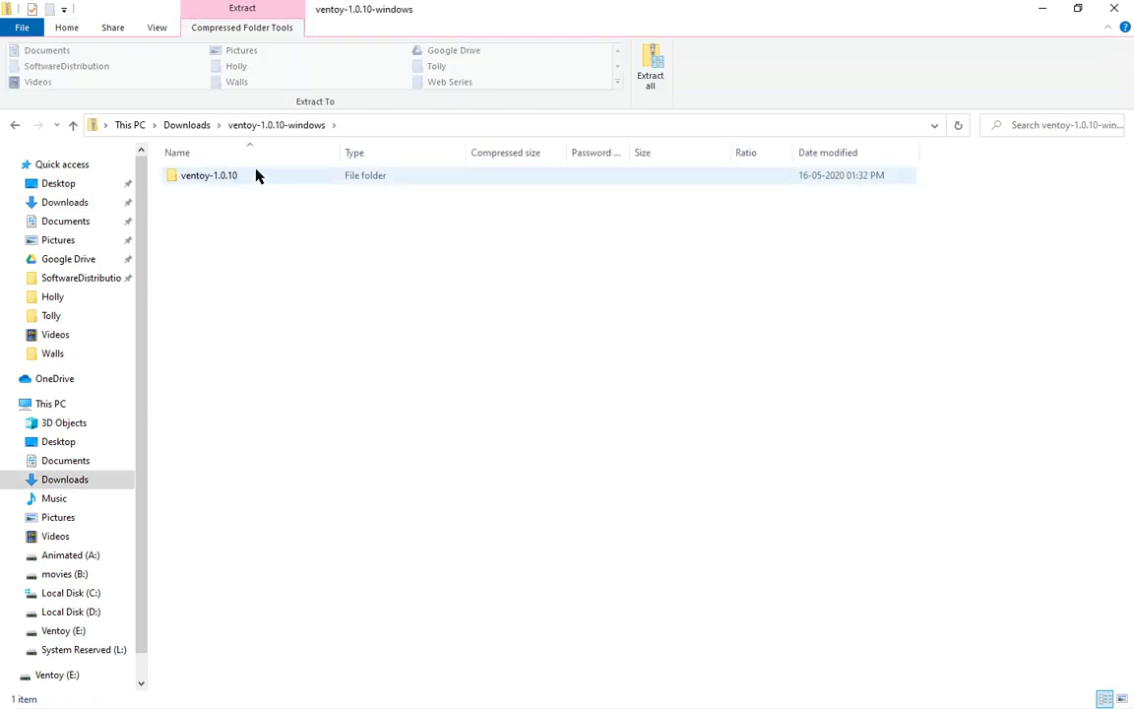
click(651, 76)
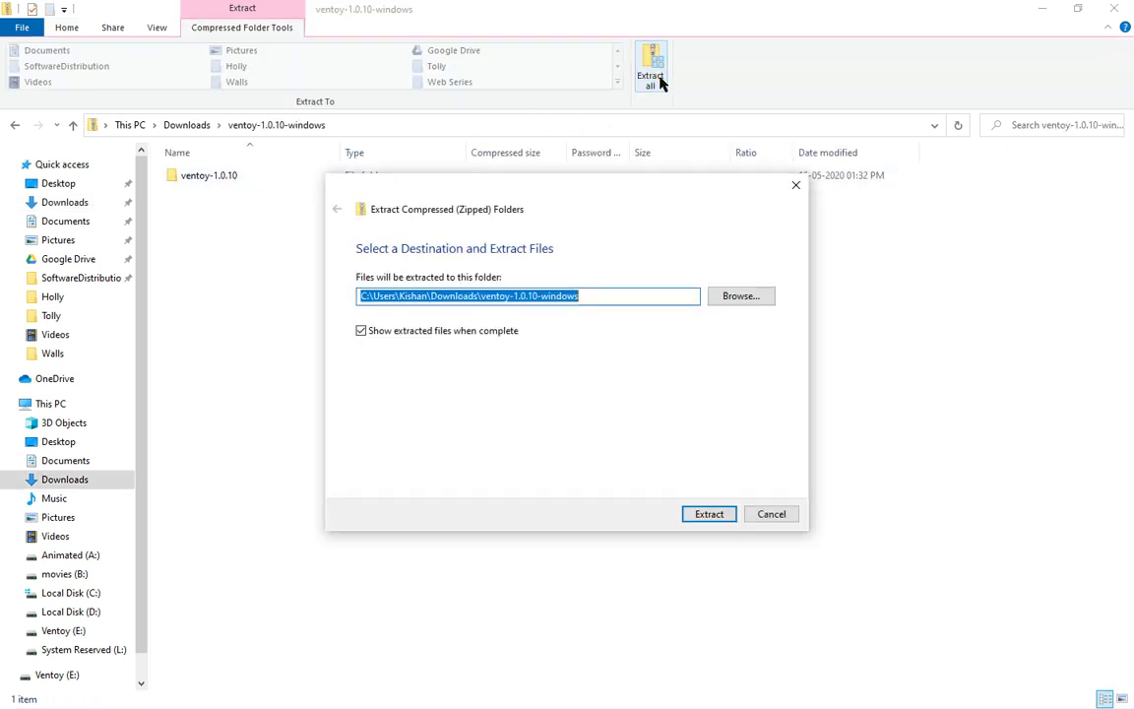
click(725, 517)
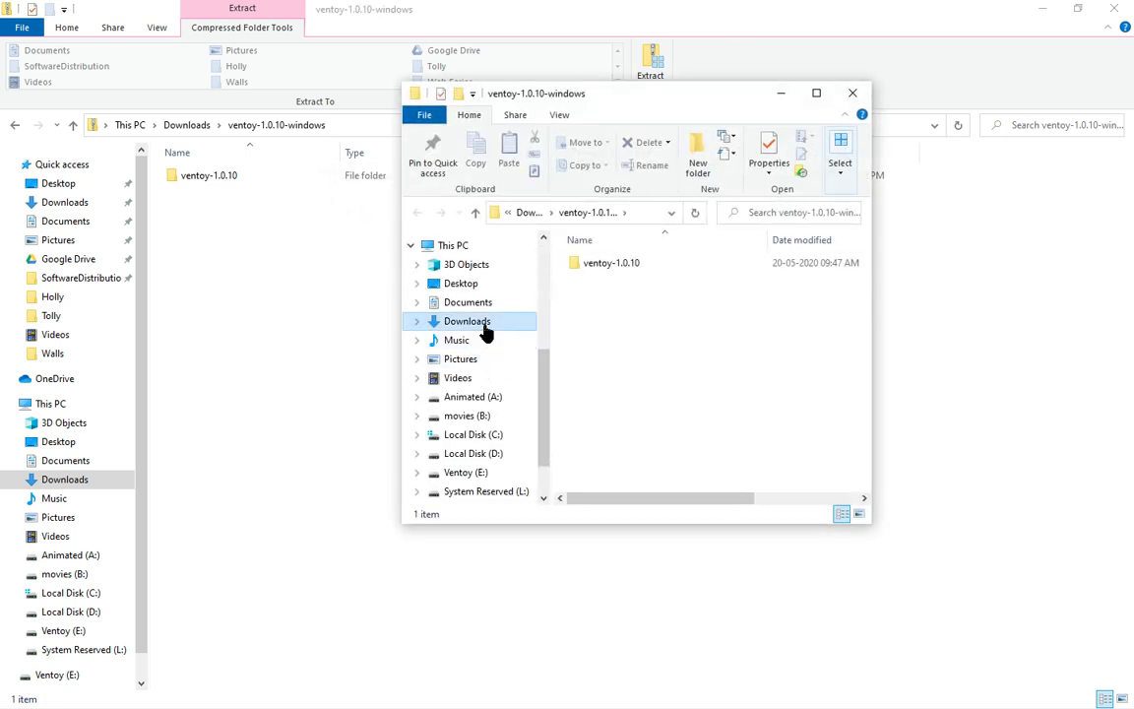
double_click(622, 273)
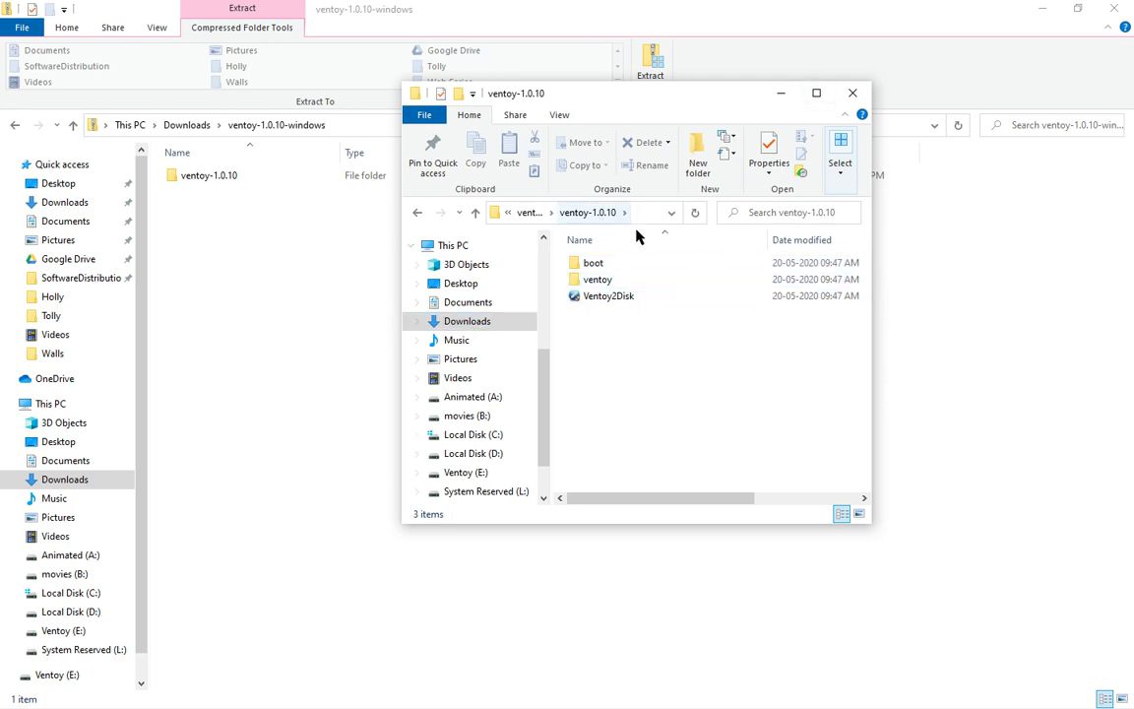
click(816, 94)
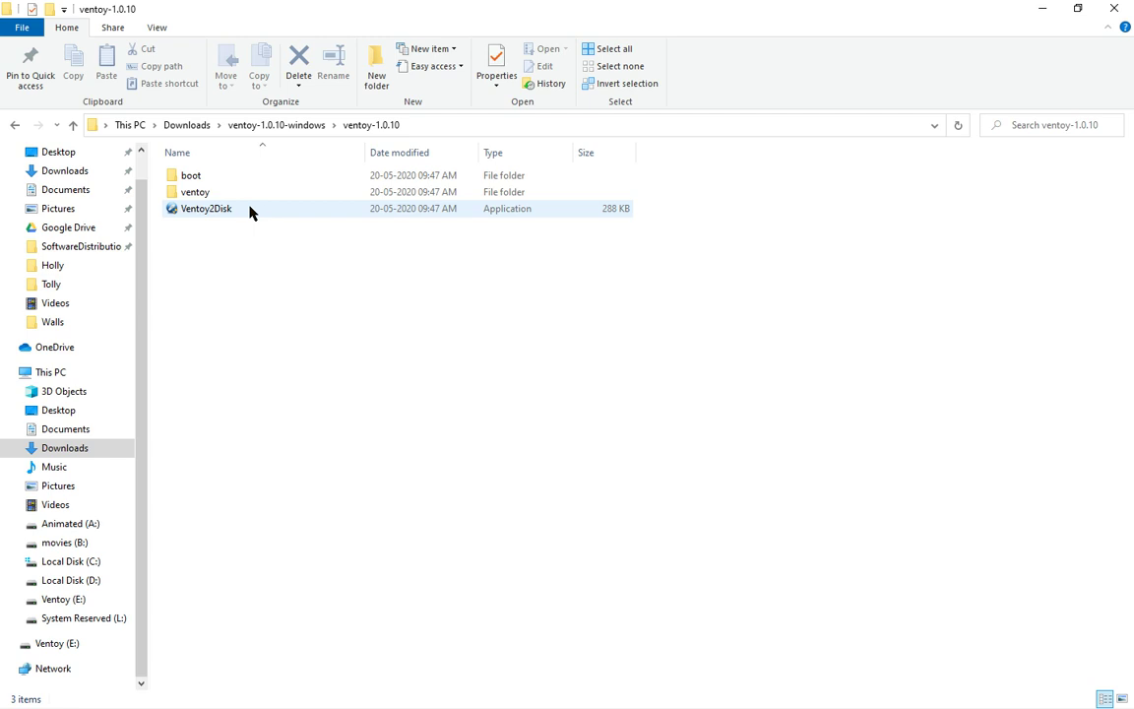
Launch the Ventoy2Disk application from the ventoy-1.0.10 folder, checking the publisher in the SmartScreen details and choosing to run it anyway.
double_click(249, 209)
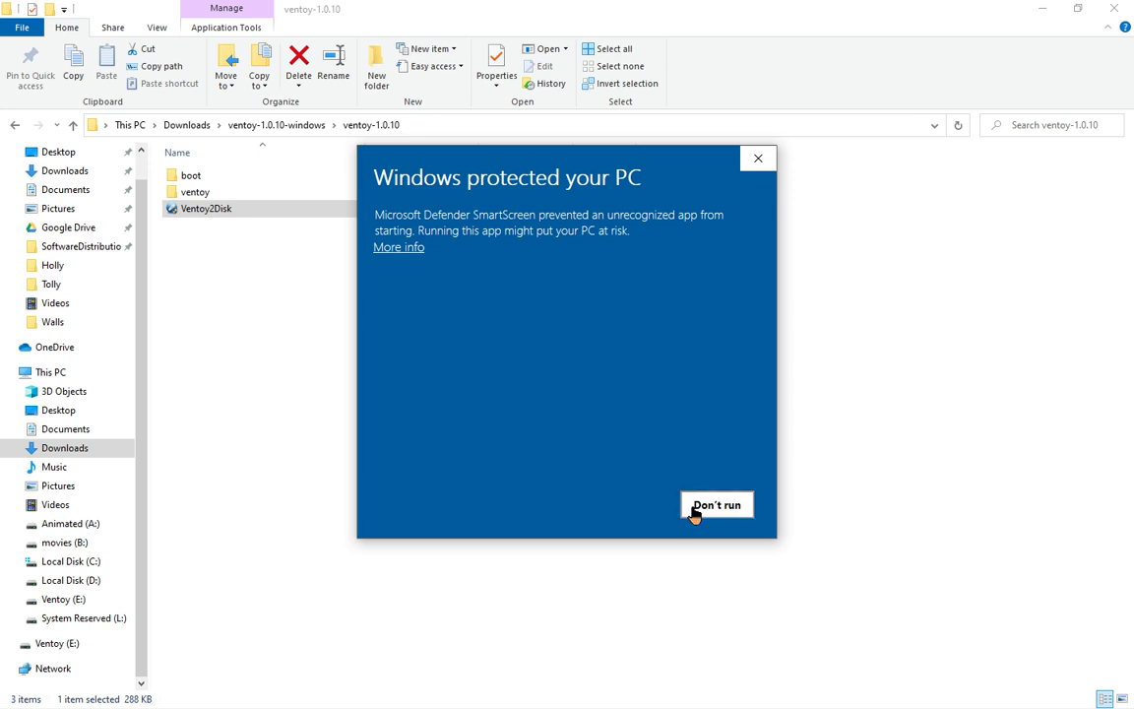
click(412, 250)
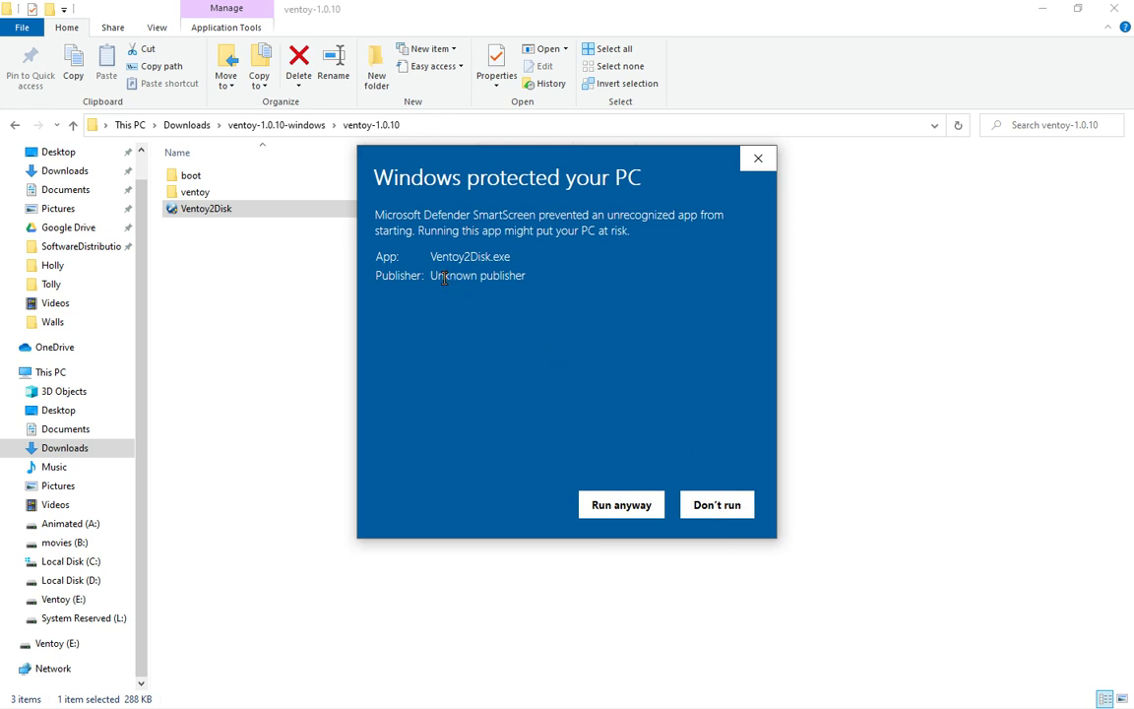
drag(432, 277, 526, 276)
click(595, 322)
click(586, 505)
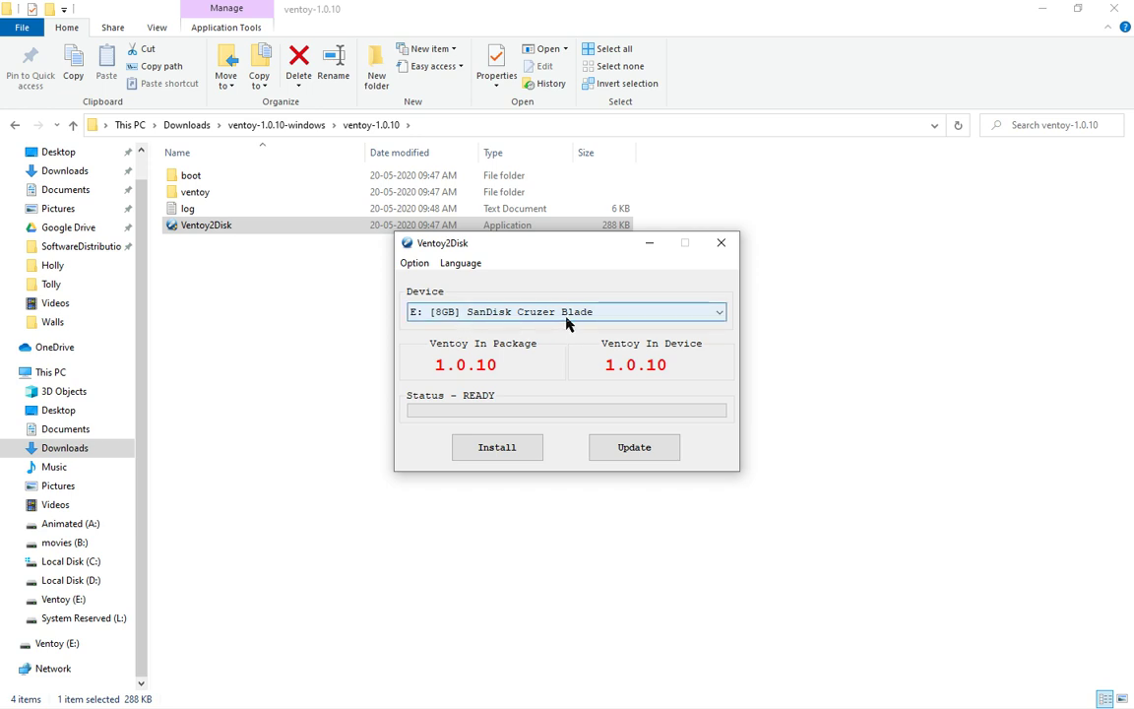
Try to install Ventoy on the E: [8GB] SanDisk Cruzer Blade, accepting the format confirmations, and close Ventoy2Disk.
click(519, 456)
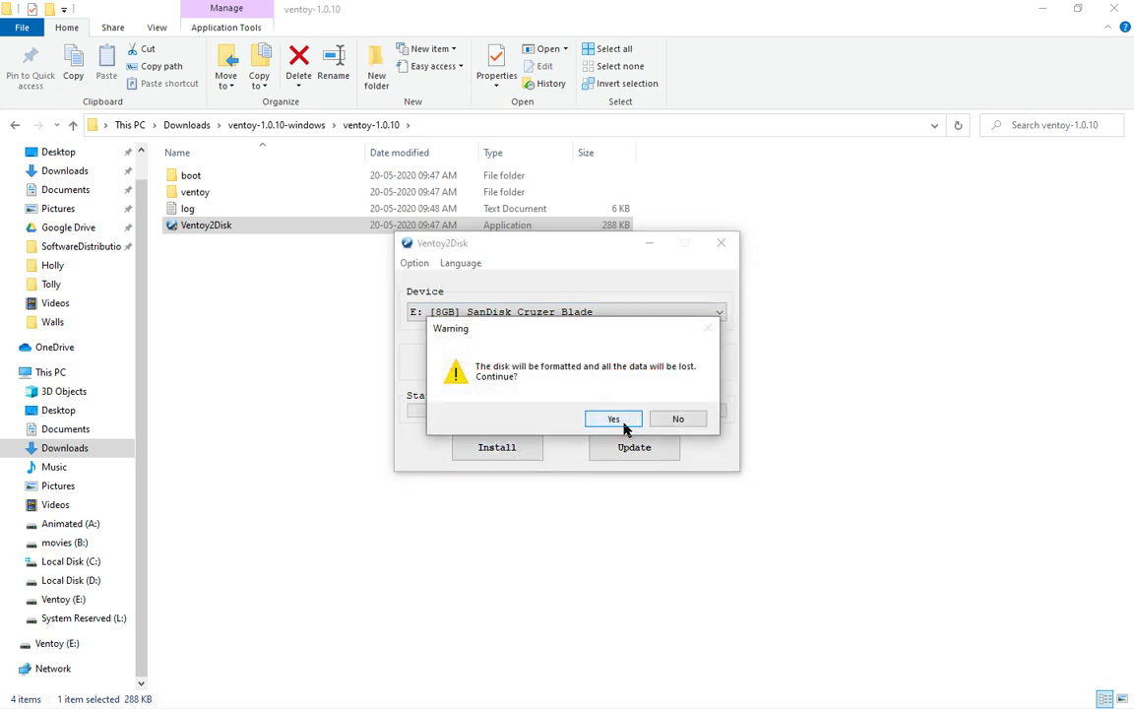
click(624, 425)
click(622, 425)
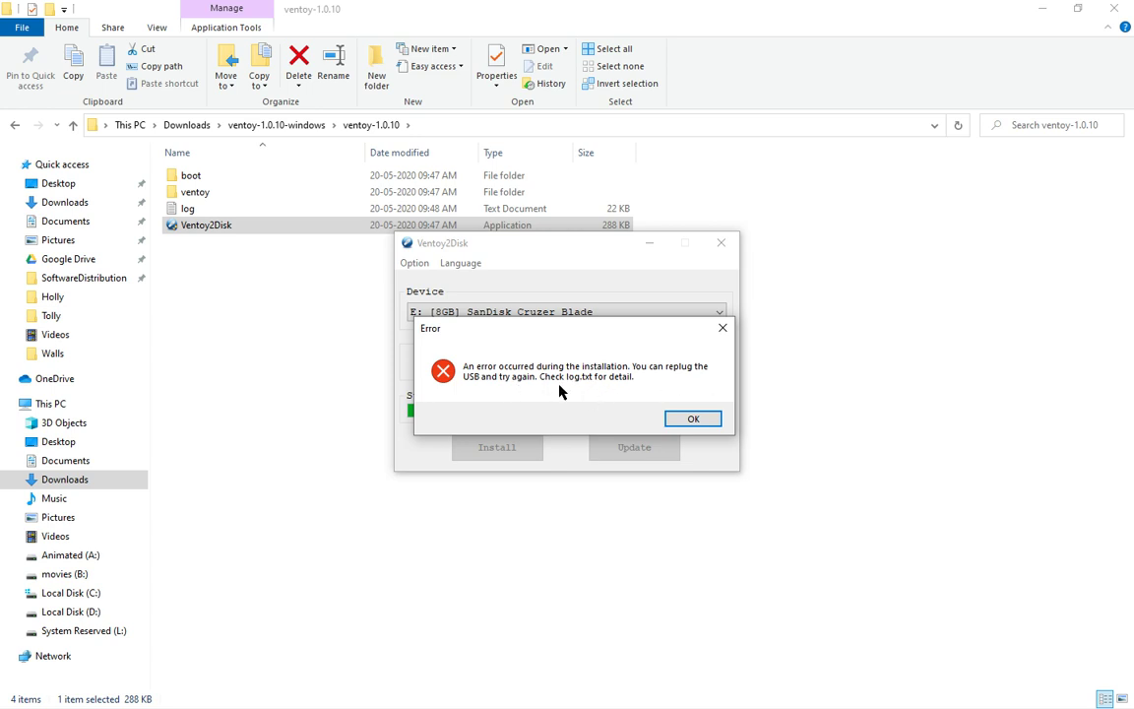
click(693, 419)
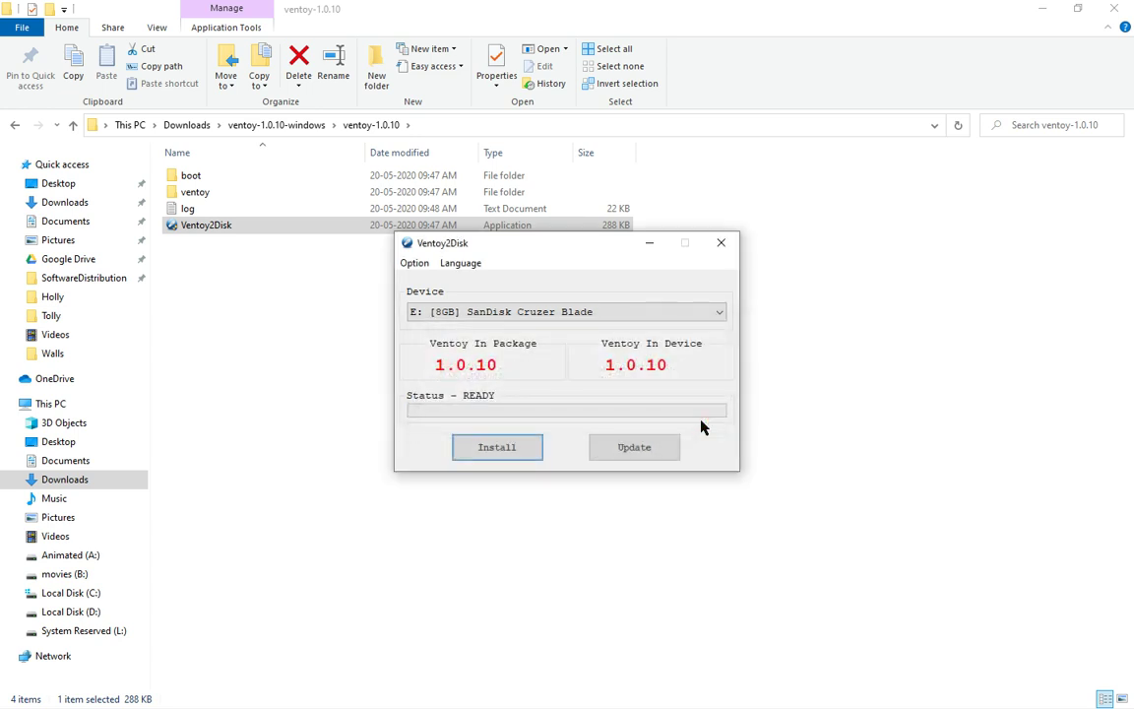
click(731, 245)
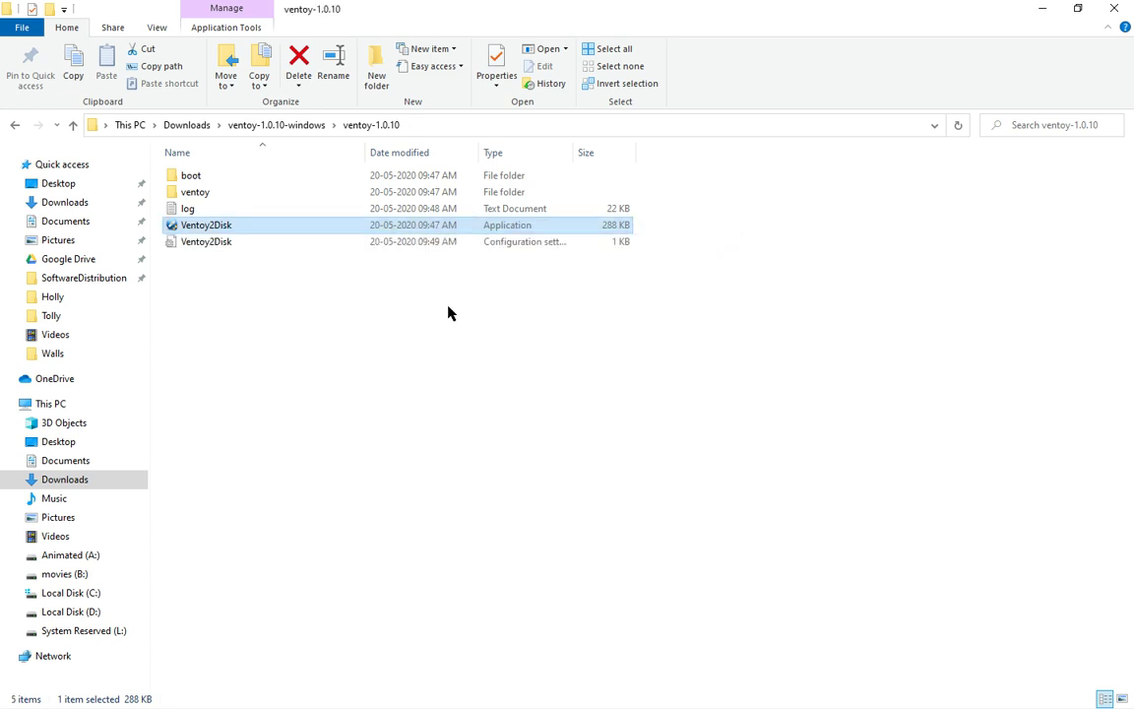
Examine the write errors and their error codes in the log text file, and close the log.
double_click(280, 210)
scroll(491, 349, down, 1)
scroll(490, 349, down, 20)
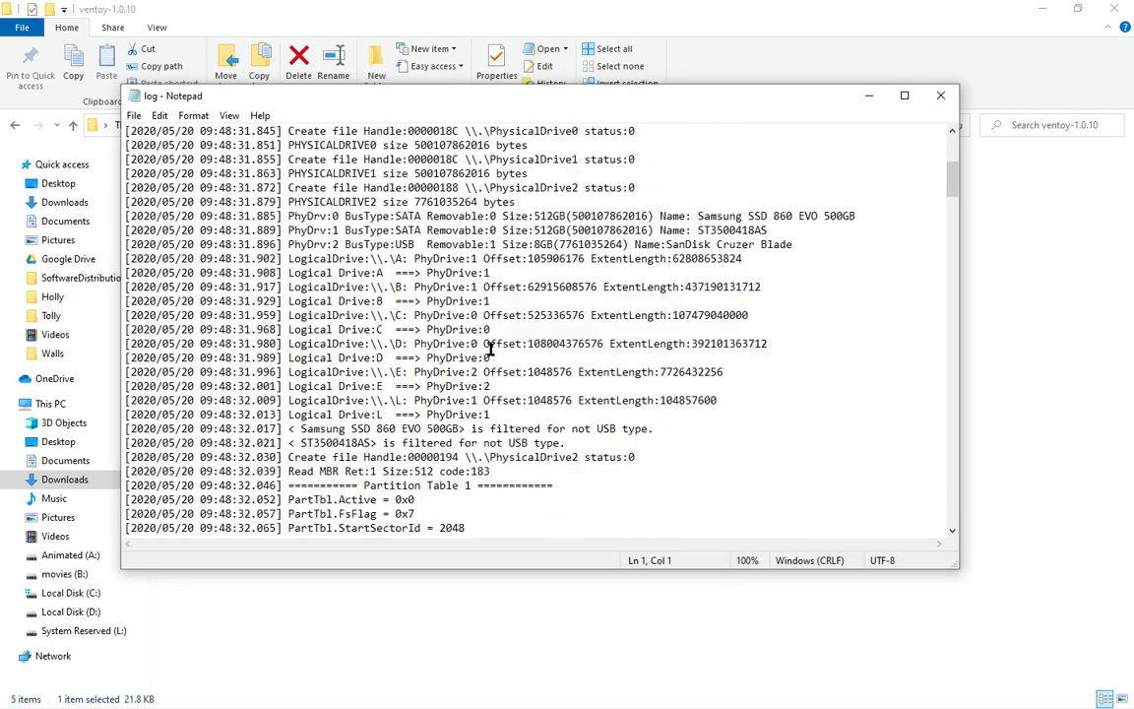
scroll(491, 349, down, 20)
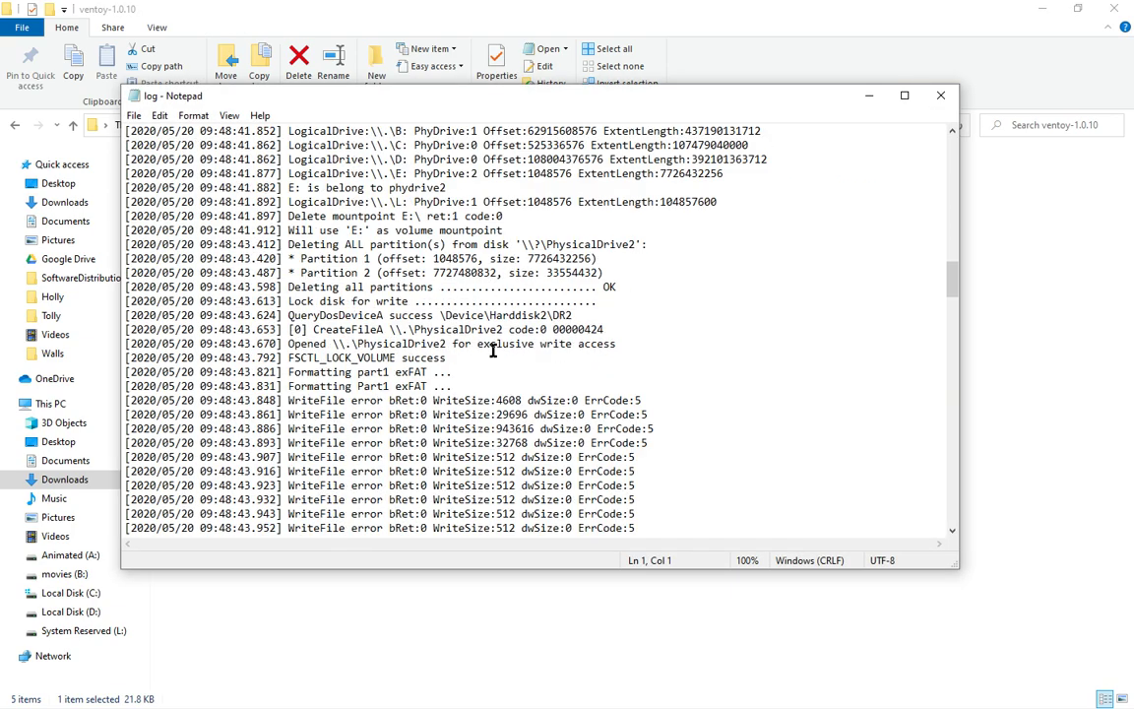
click(501, 239)
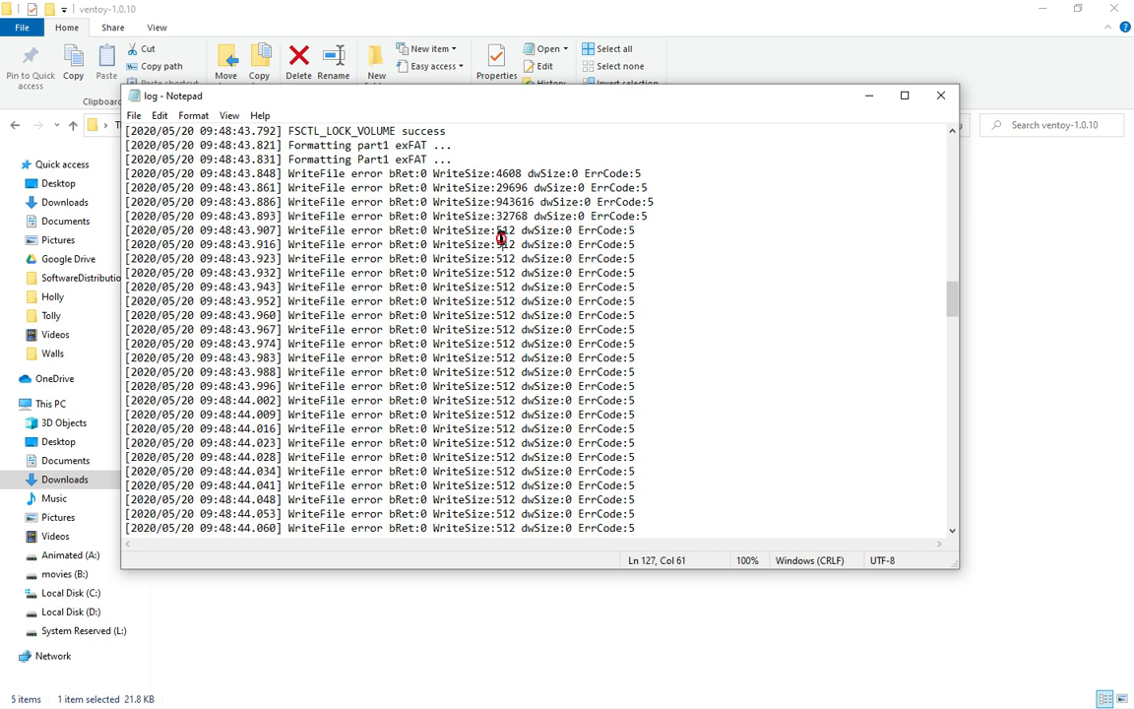
scroll(501, 268, up, 1)
double_click(501, 259)
click(513, 286)
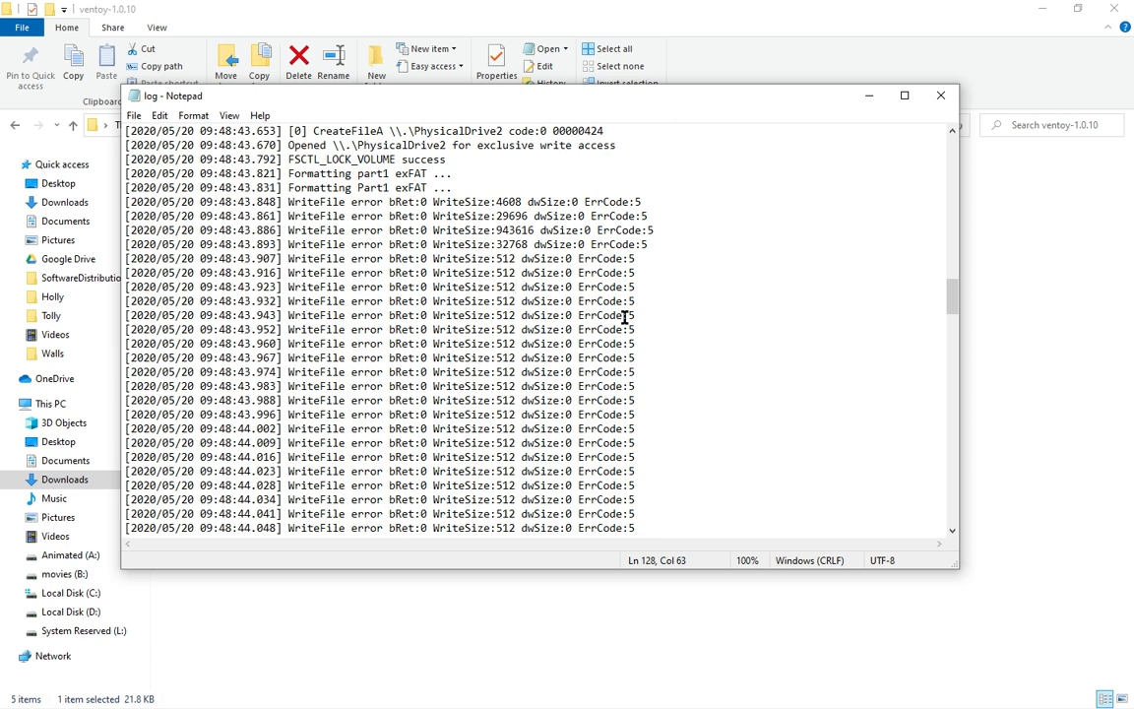
drag(636, 258, 577, 258)
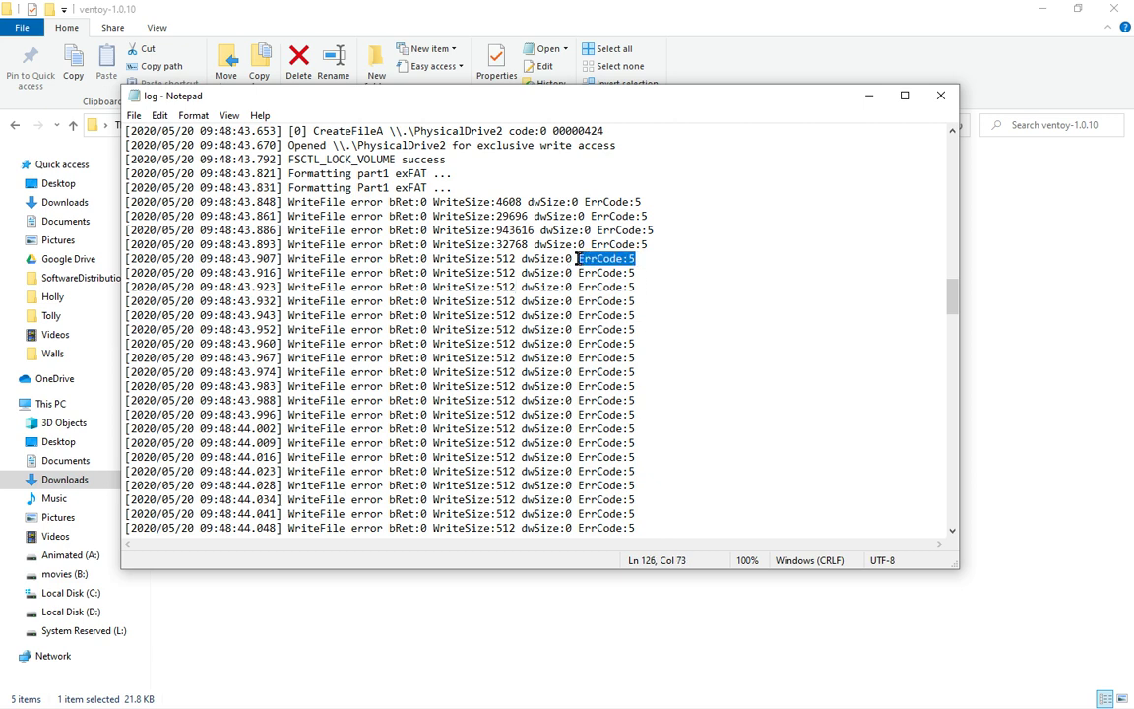
click(630, 308)
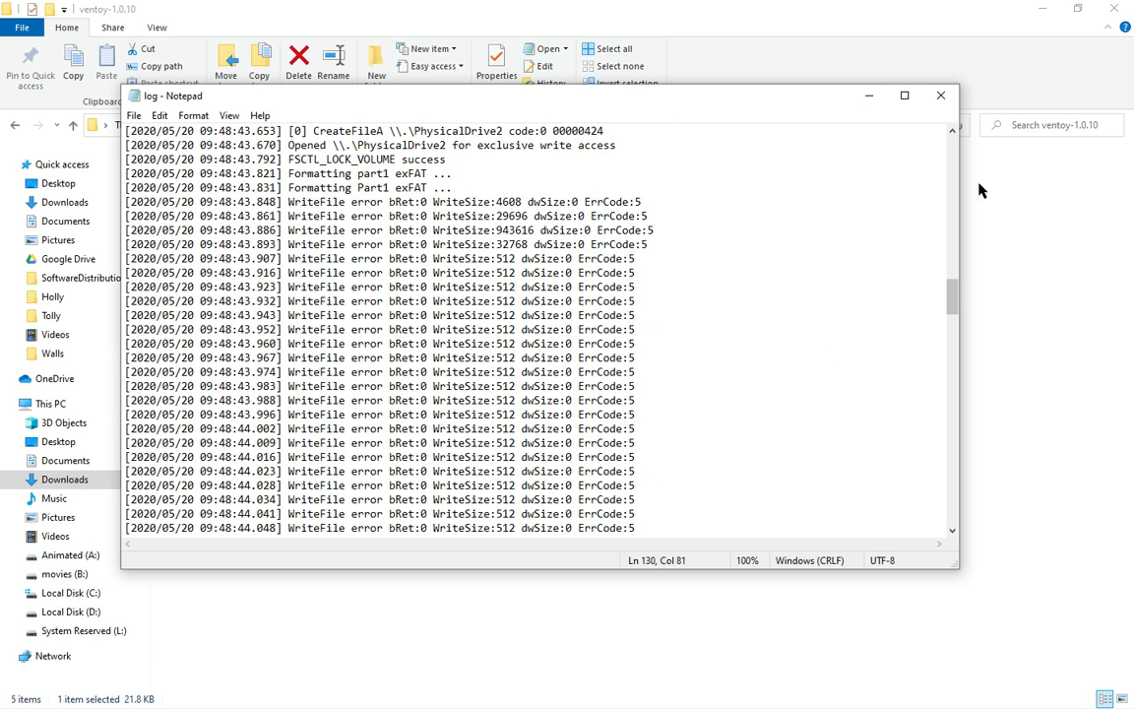
click(941, 96)
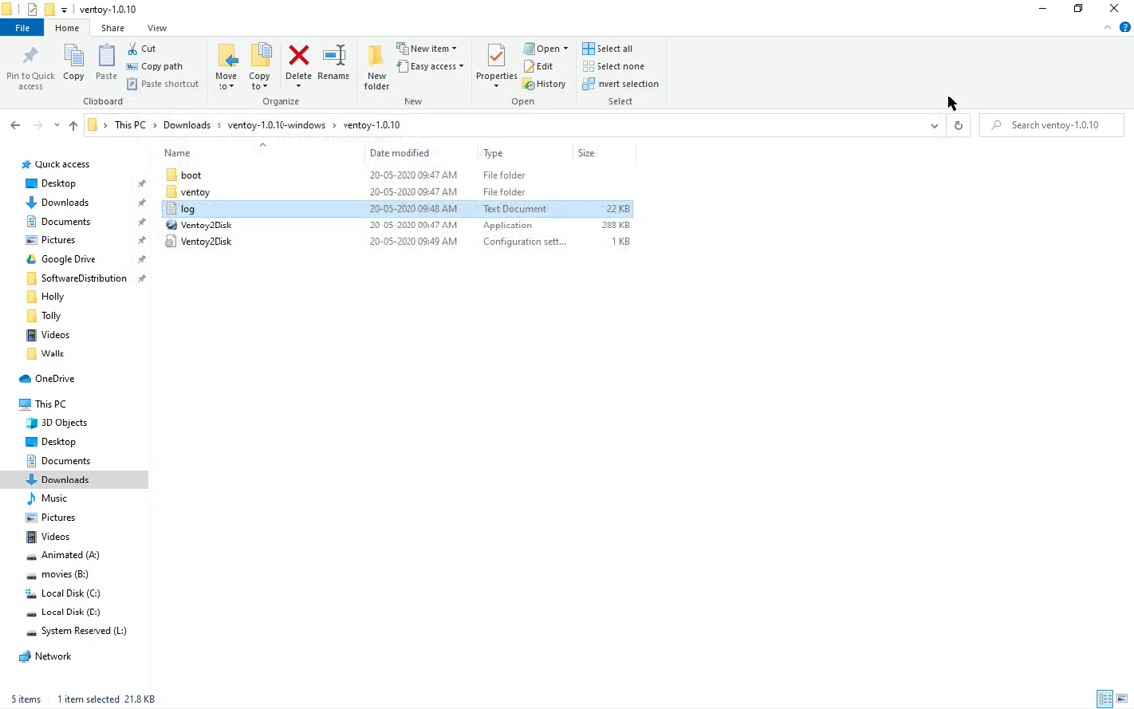
Close the File Explorer windows and open Windows Security by searching for "windo".
click(1113, 9)
click(1114, 9)
right_click(666, 155)
click(707, 200)
mouse_move(71, 702)
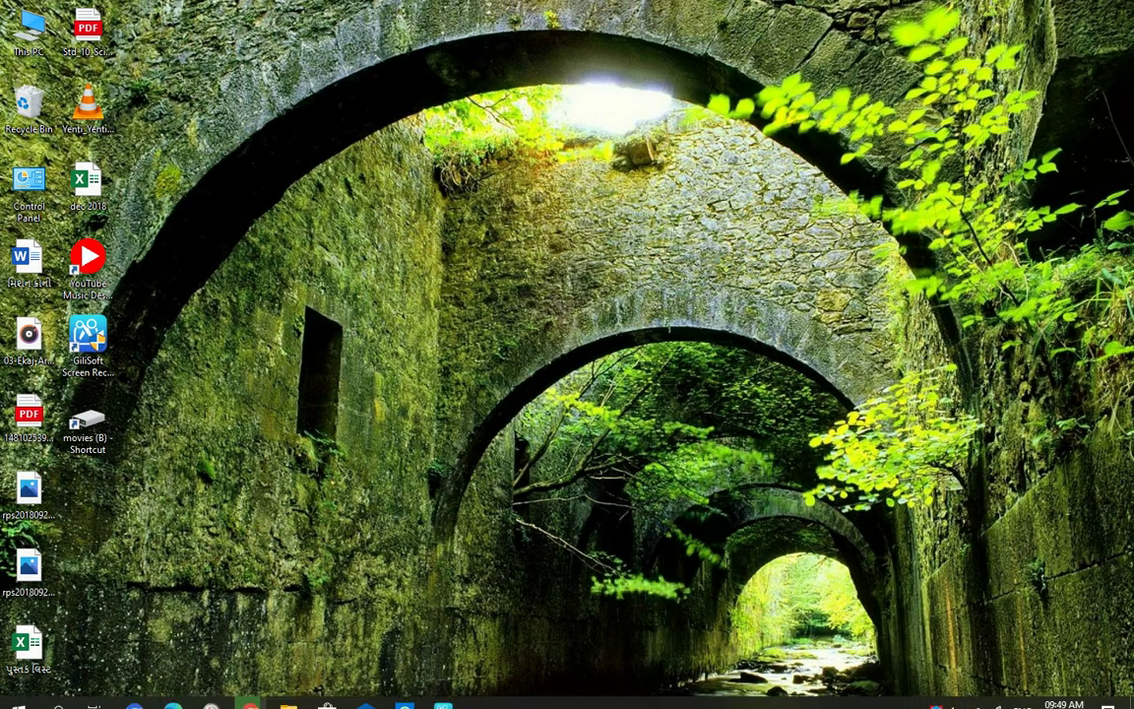
click(60, 695)
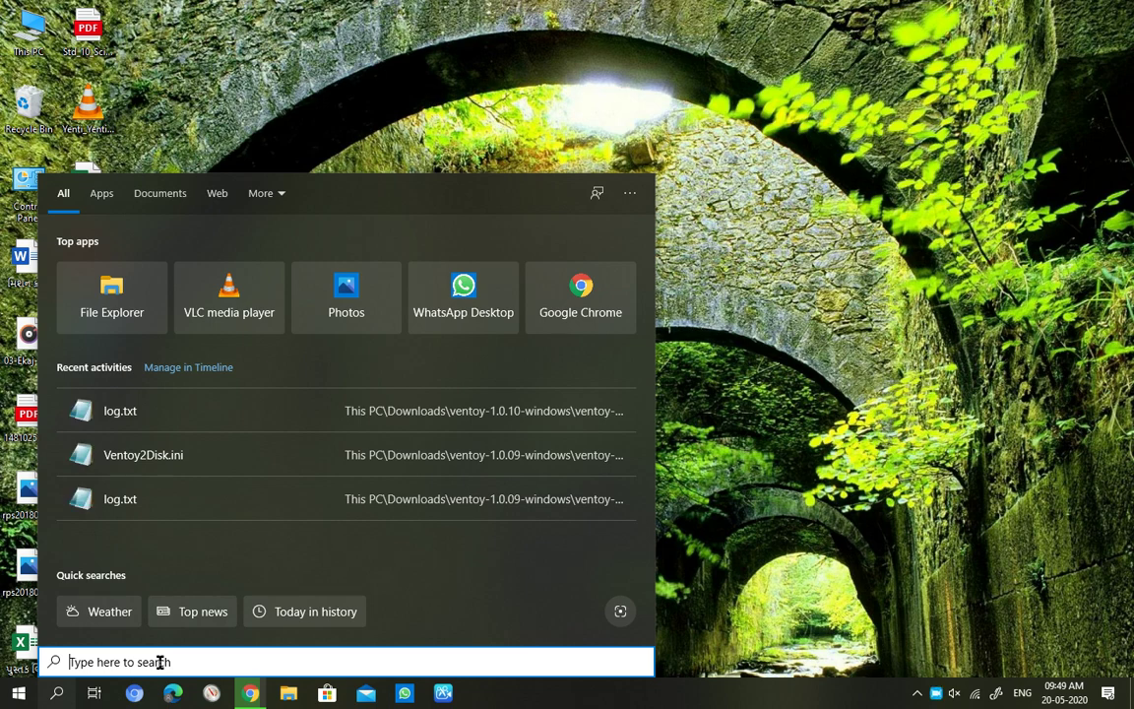
text(windo)
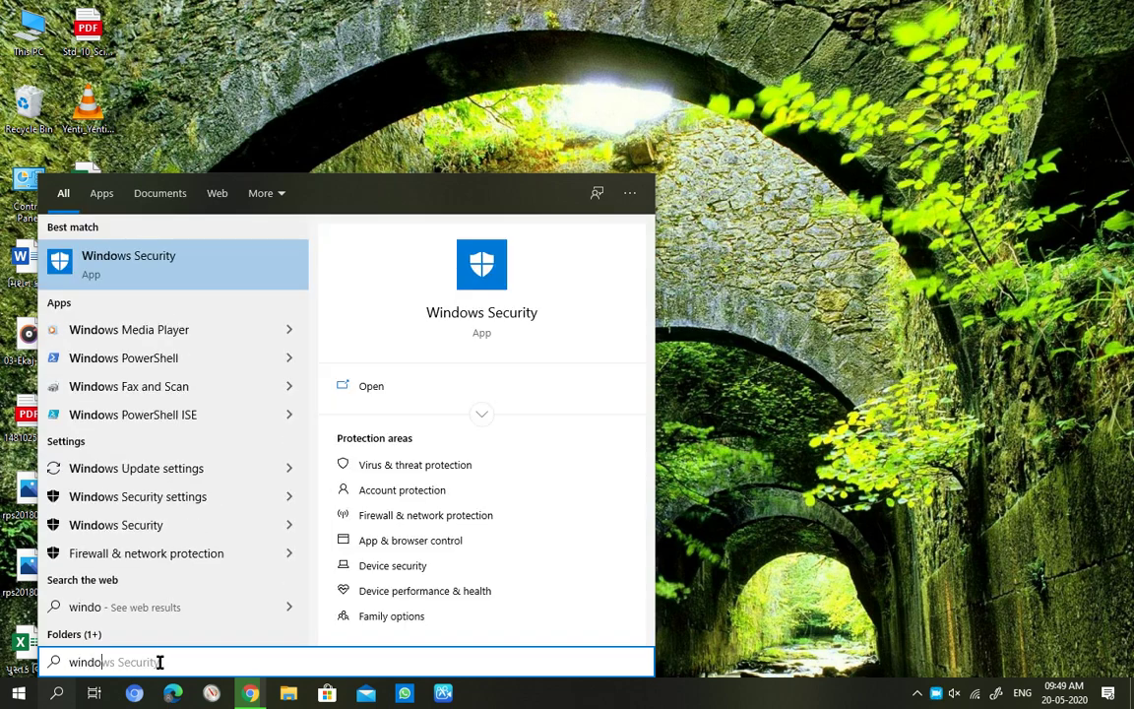
click(200, 264)
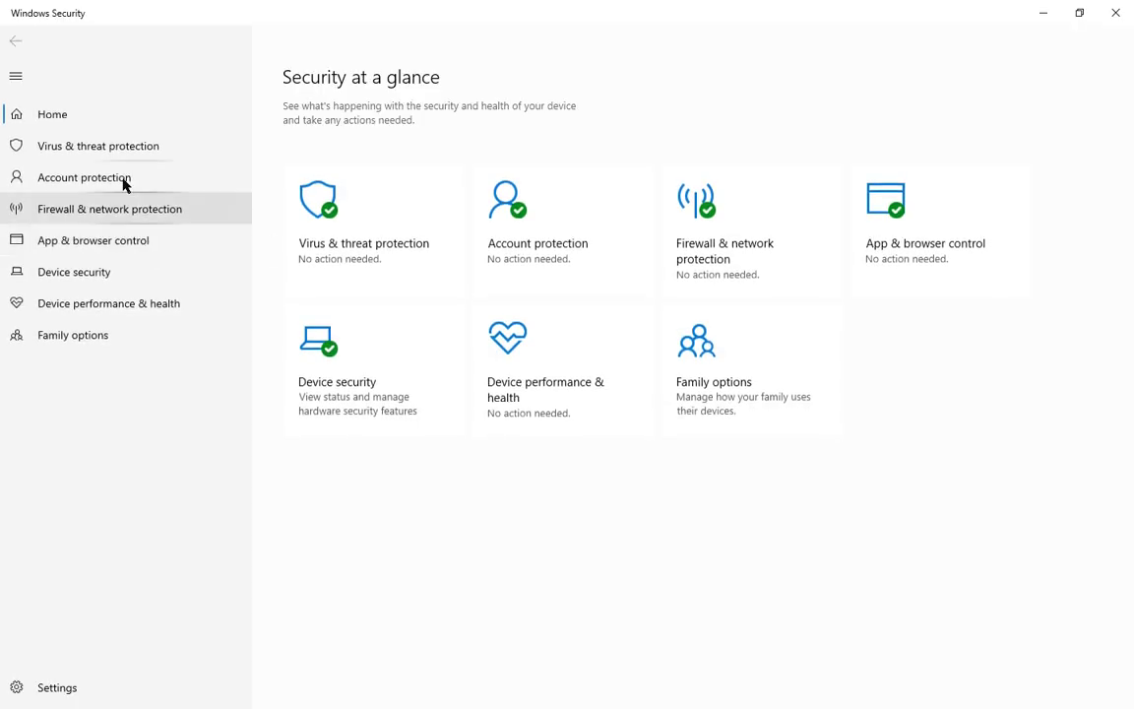
Open the management page for the Virus & threat protection settings.
click(97, 124)
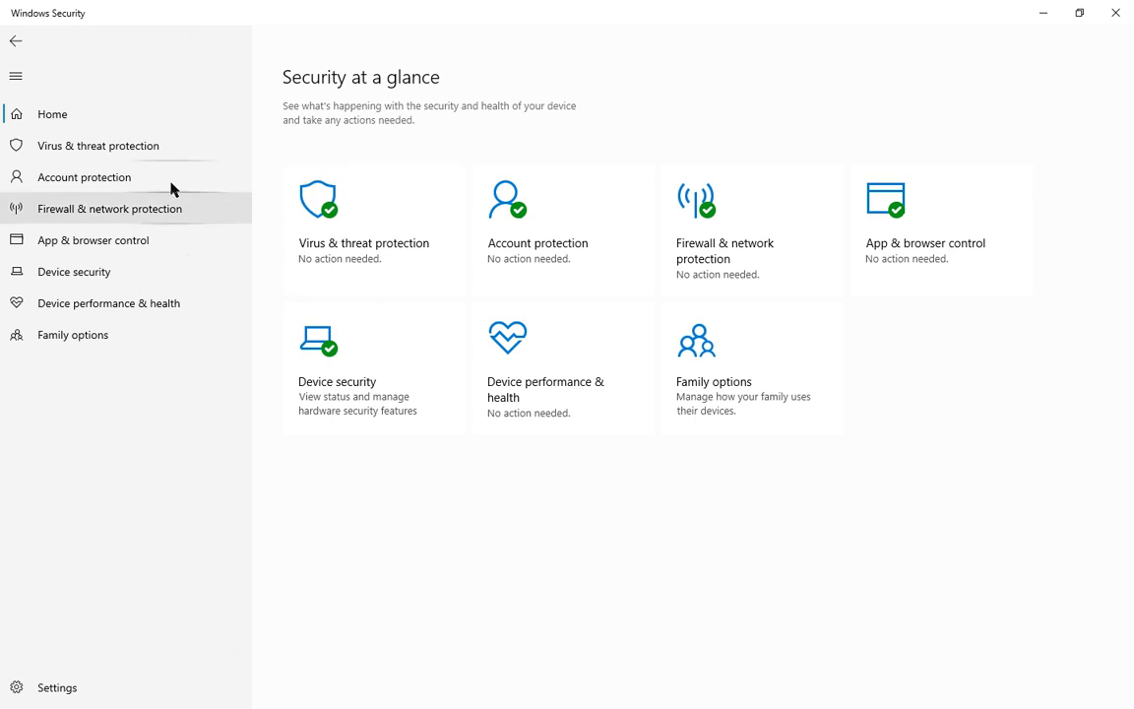
click(164, 148)
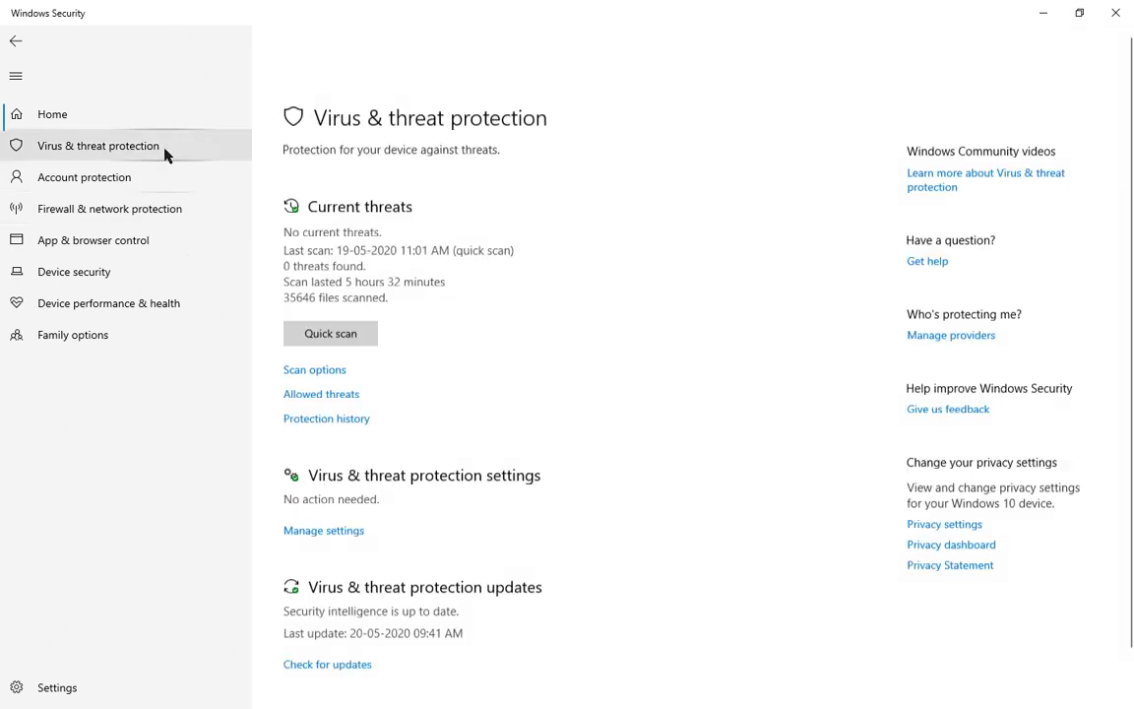
scroll(305, 458, down, 1)
scroll(305, 457, up, 1)
click(305, 458)
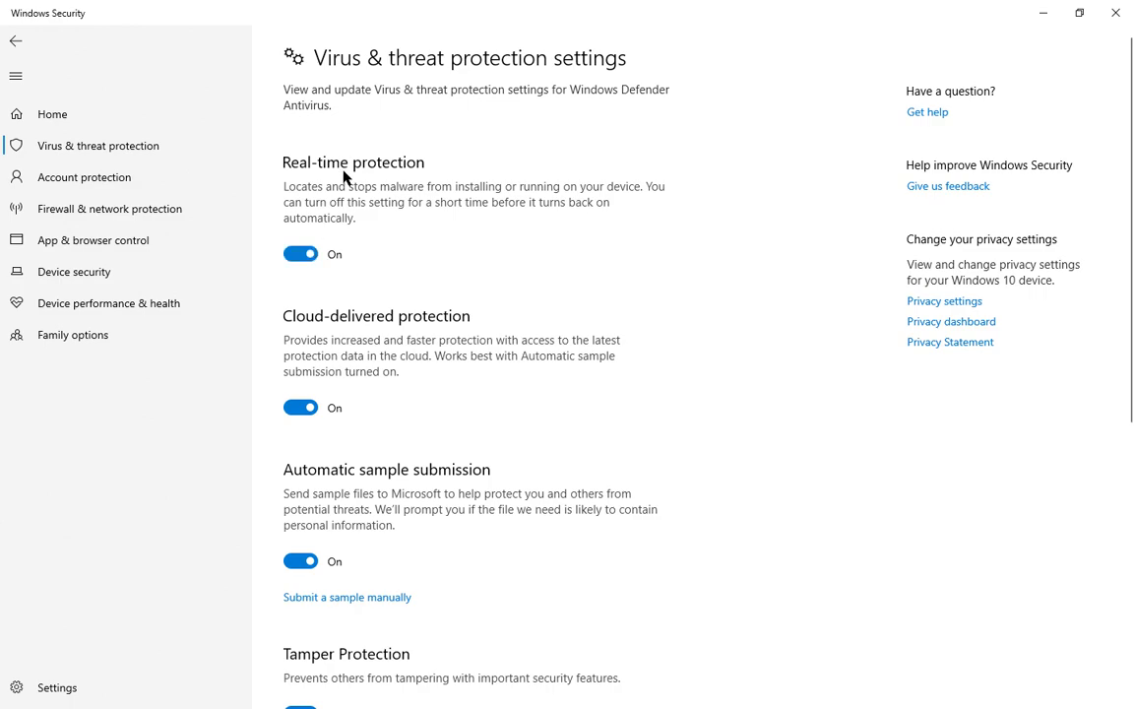
Turn off Real-time protection, Cloud-delivered protection, Automatic sample submission and Tamper Protection.
click(303, 257)
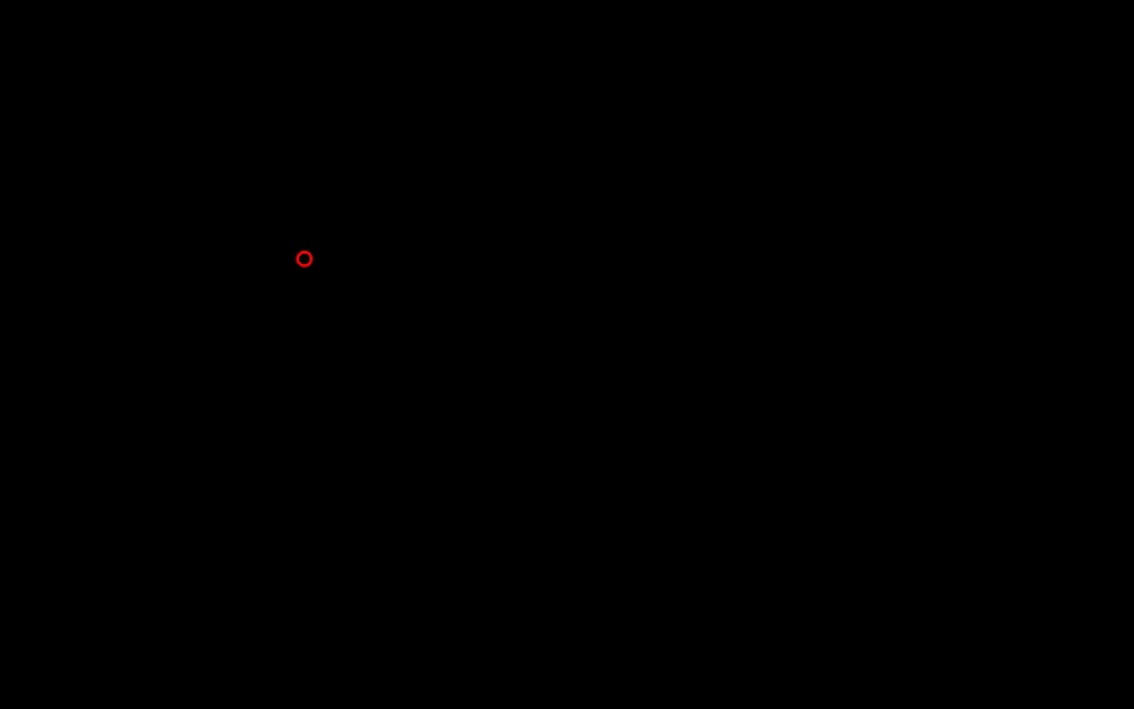
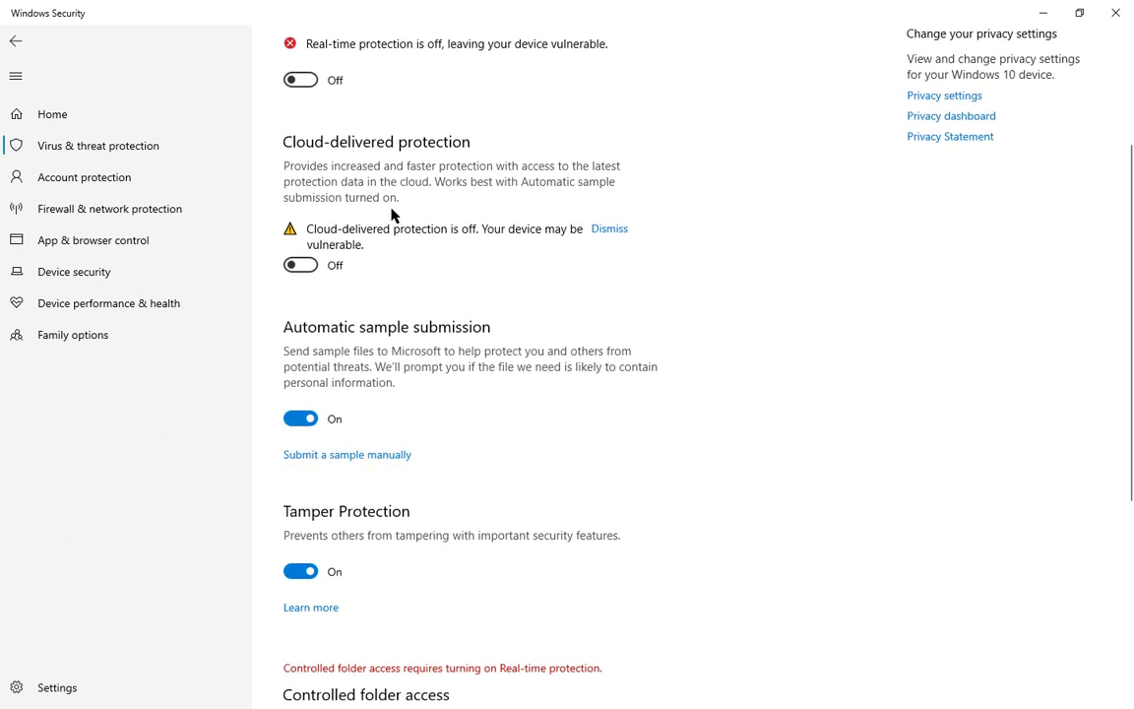
scroll(478, 180, up, 3)
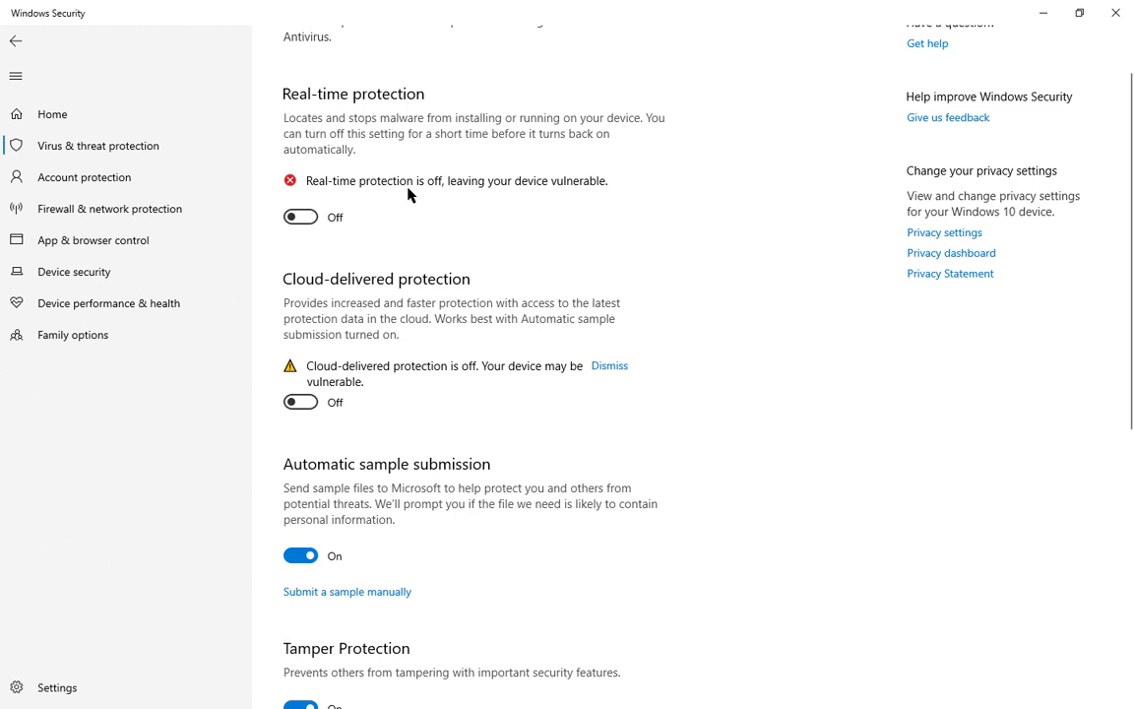
scroll(394, 404, down, 3)
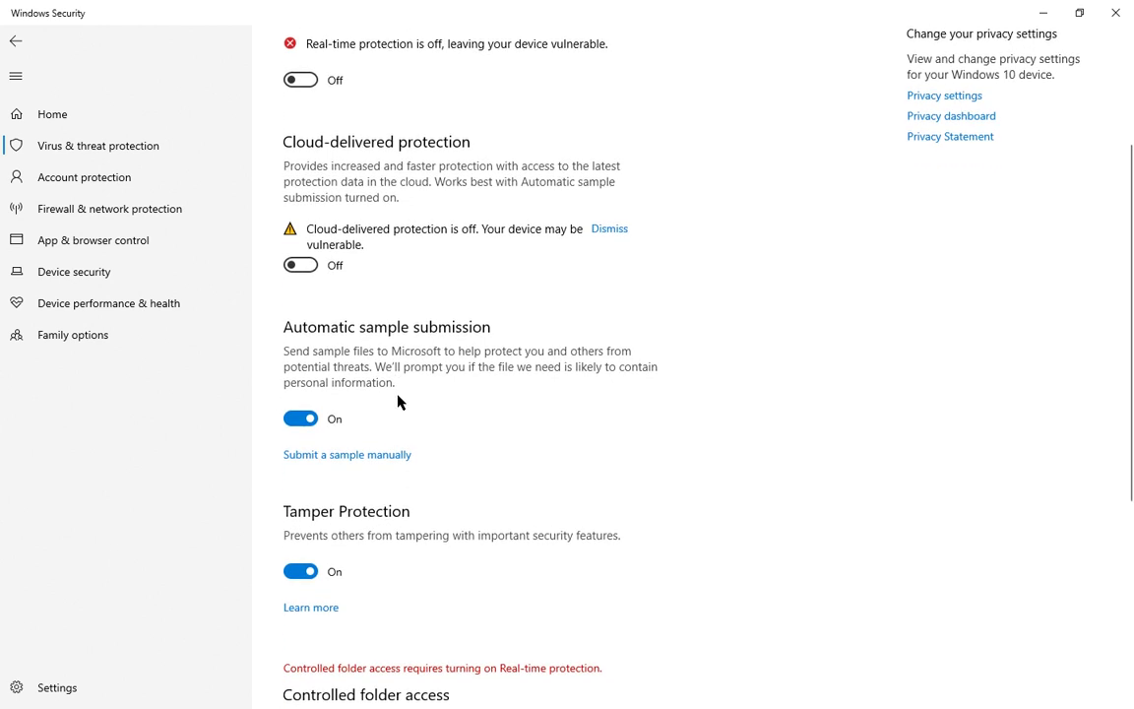
click(313, 421)
click(305, 606)
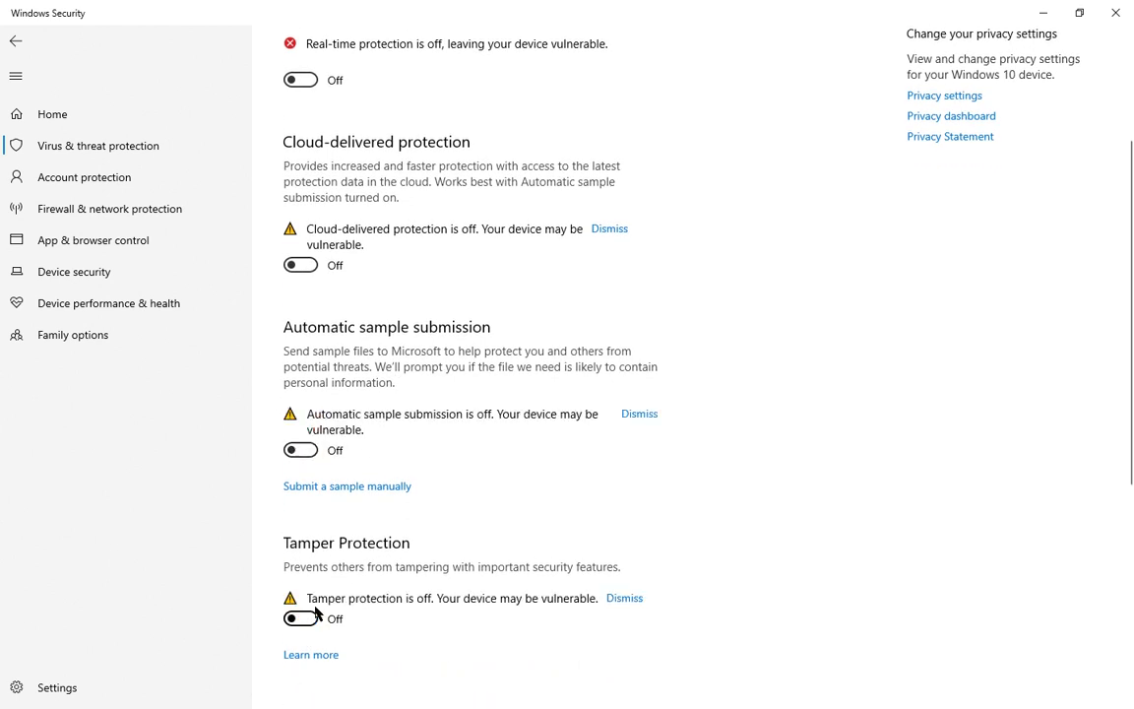
scroll(456, 456, down, 9)
scroll(444, 391, up, 13)
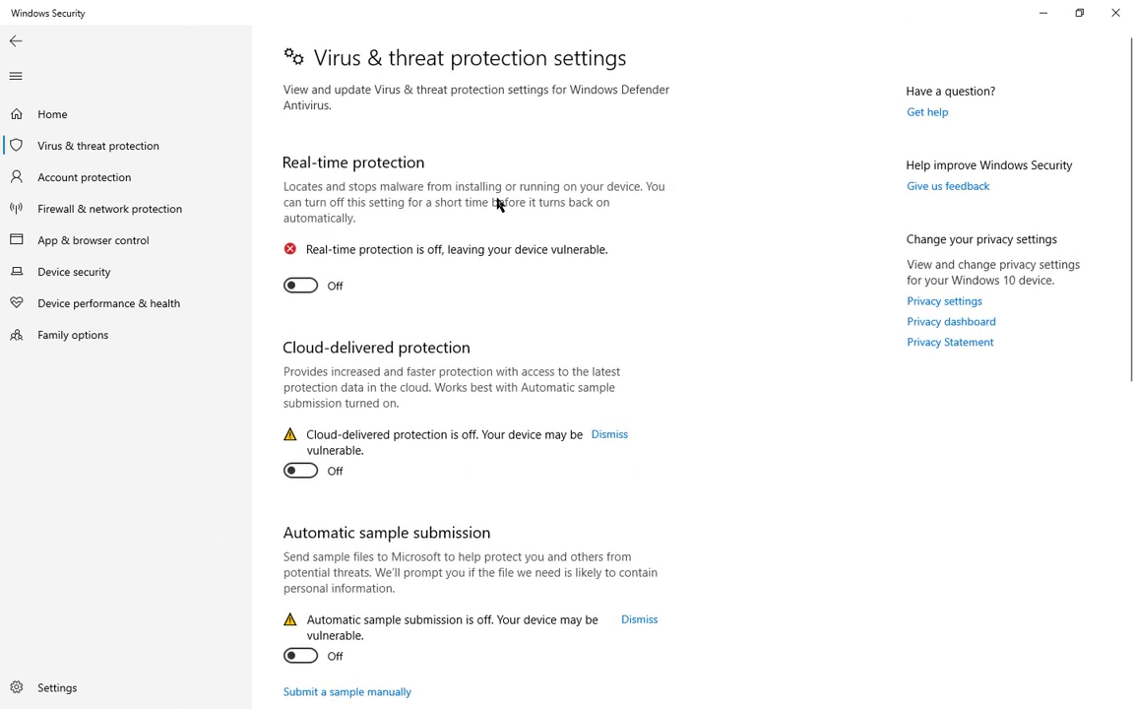
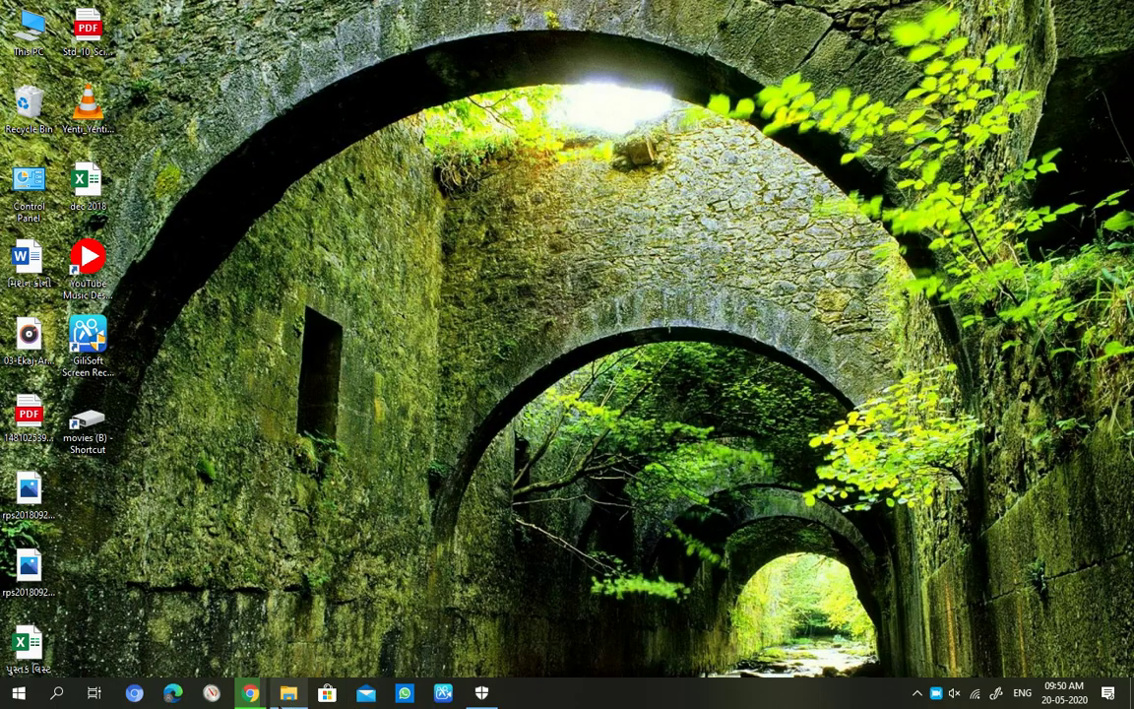
Open the ventoy-1.0.10 folder inside ventoy-1.0.10-windows in Downloads using File Explorer and launch the Ventoy2Disk application again.
click(289, 693)
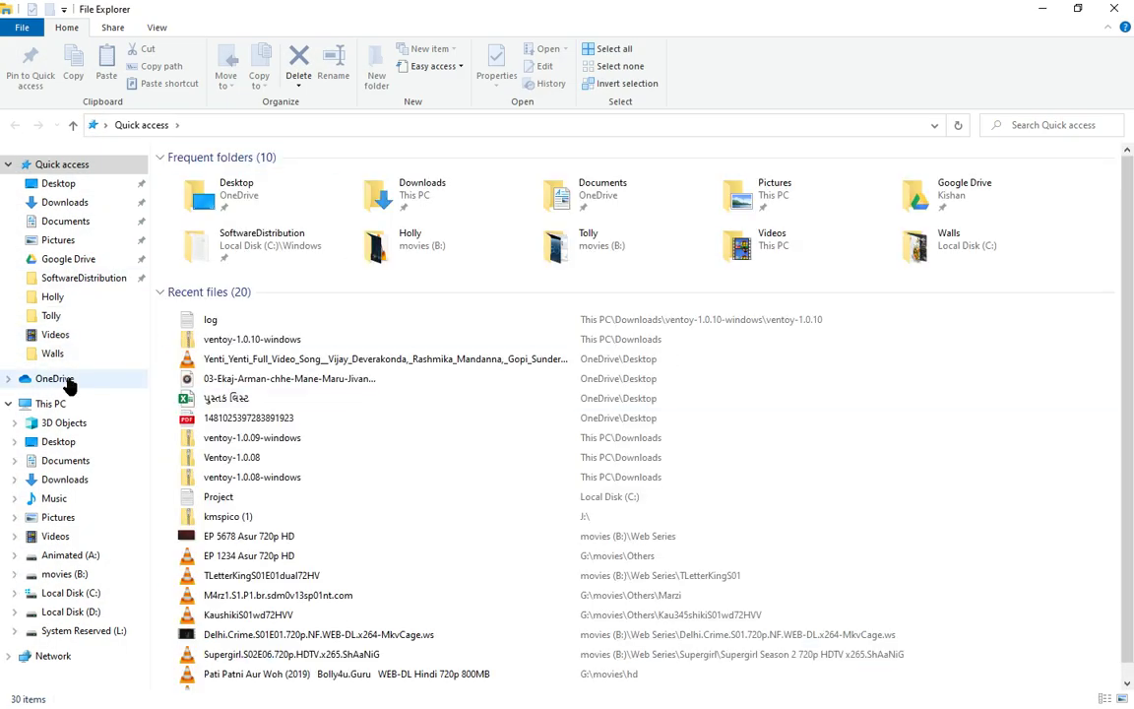
click(69, 203)
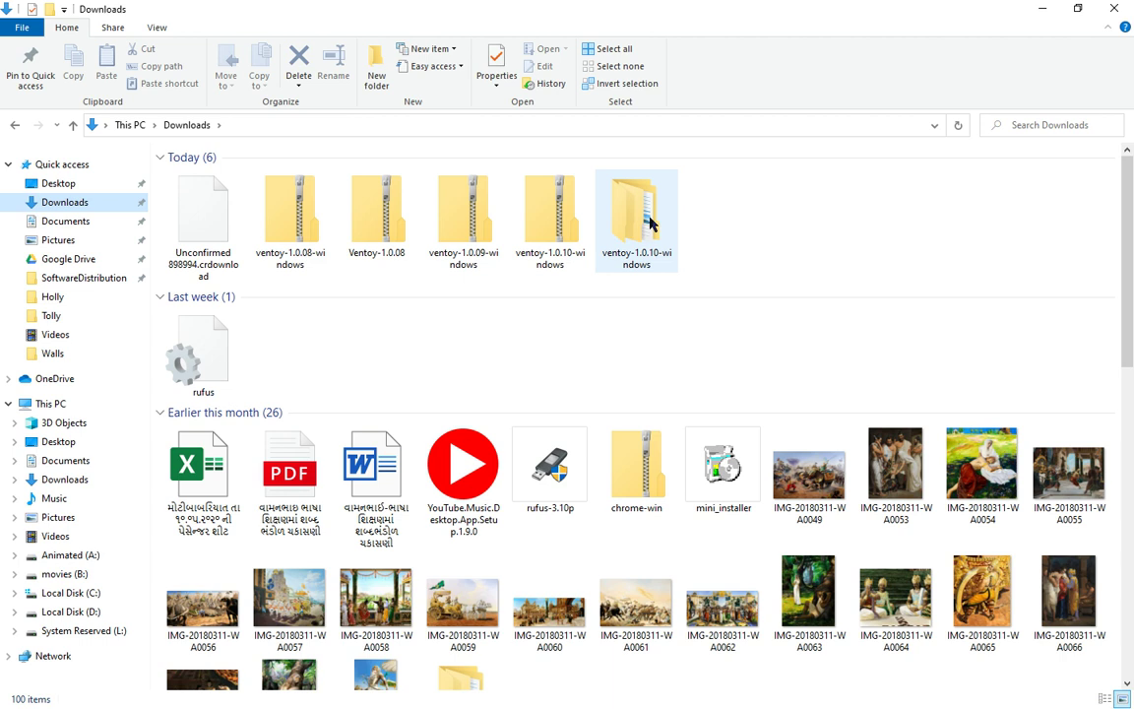
click(622, 235)
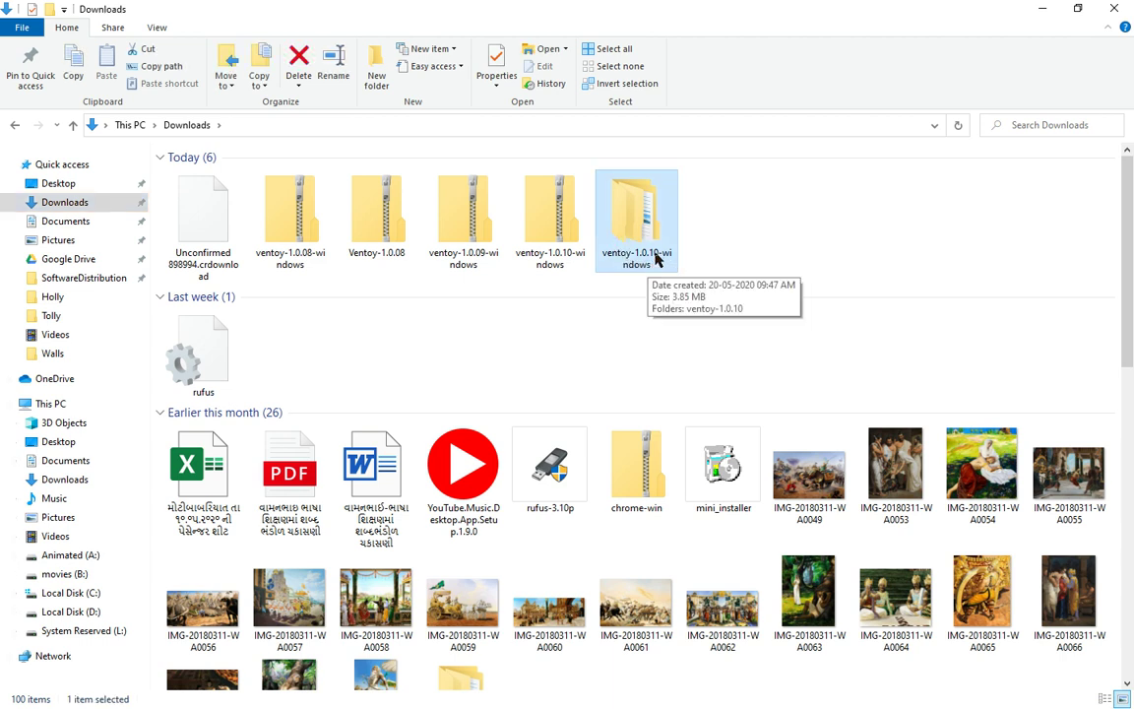
double_click(653, 262)
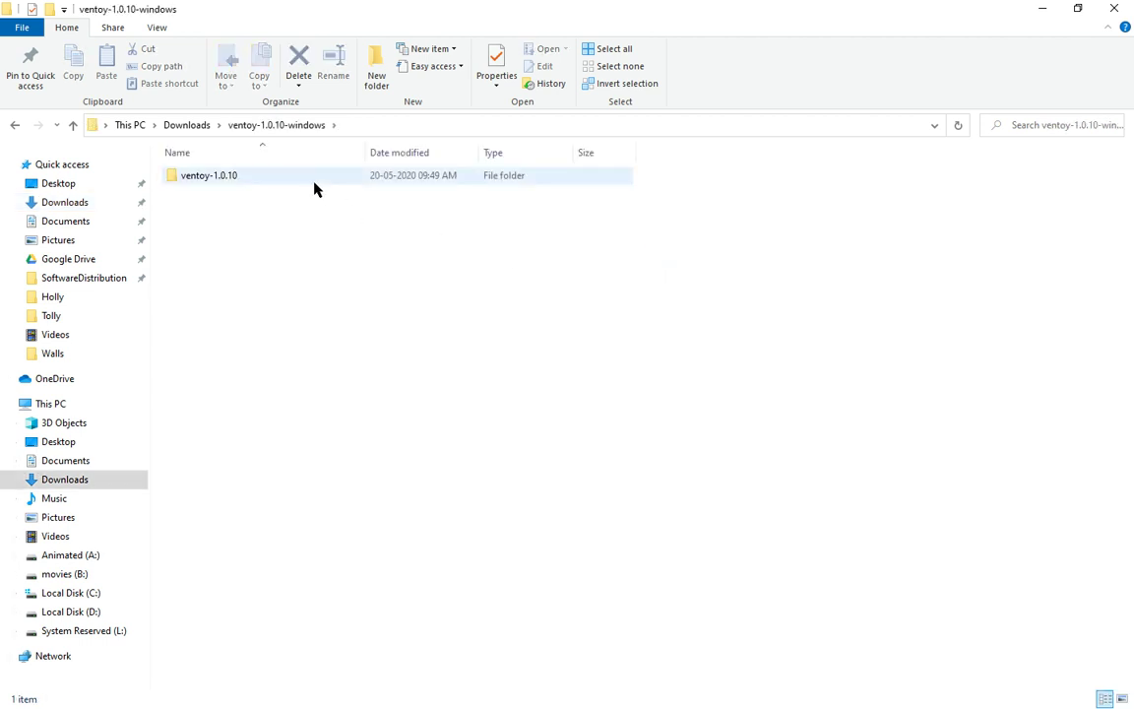
double_click(314, 181)
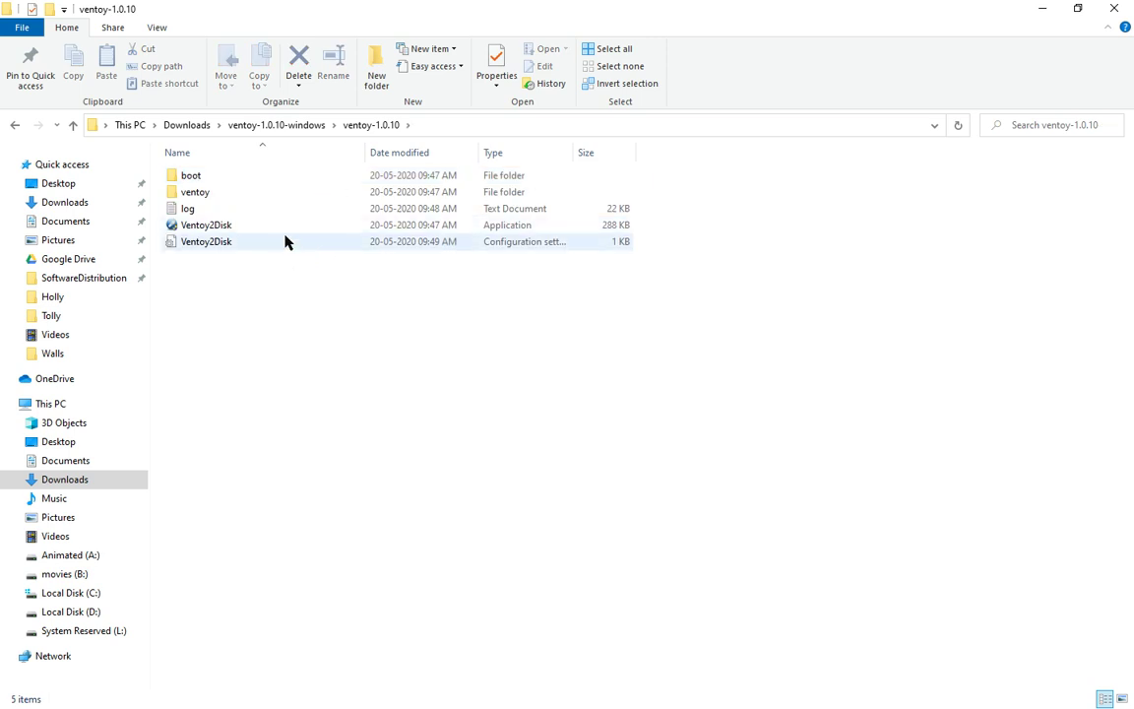
click(274, 225)
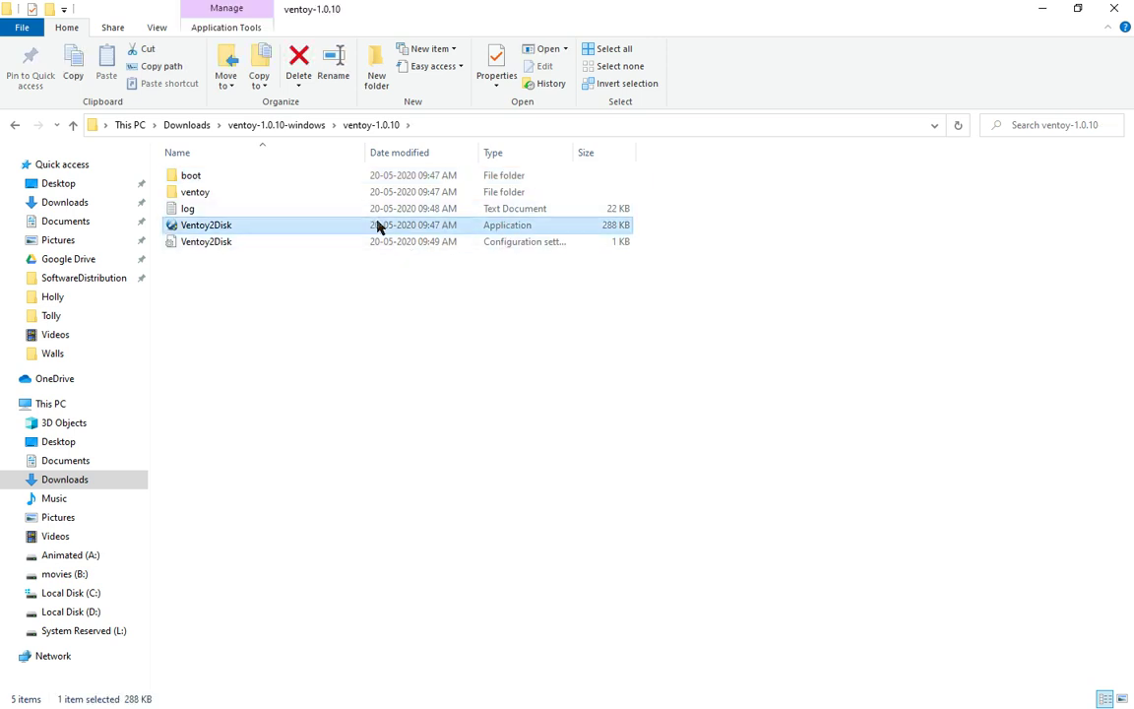
double_click(551, 226)
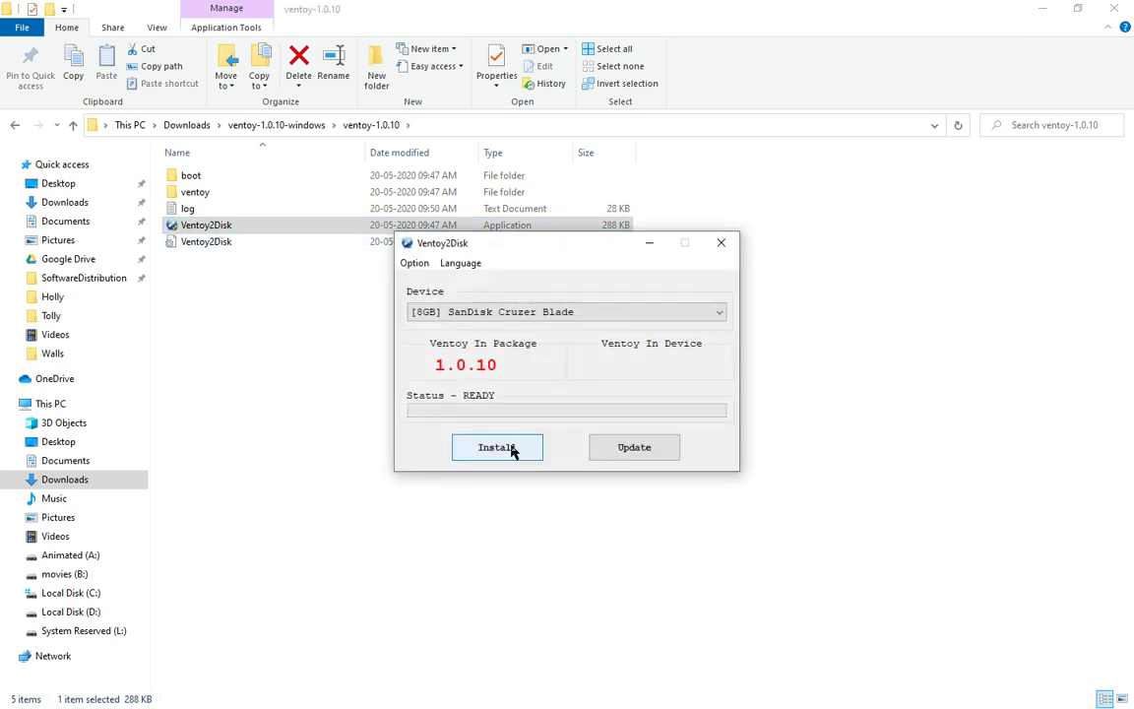
Install Ventoy 1.0.10 on the 8GB SanDisk Cruzer Blade, accepting the formatting warnings, and close Ventoy2Disk and its folder window.
click(513, 450)
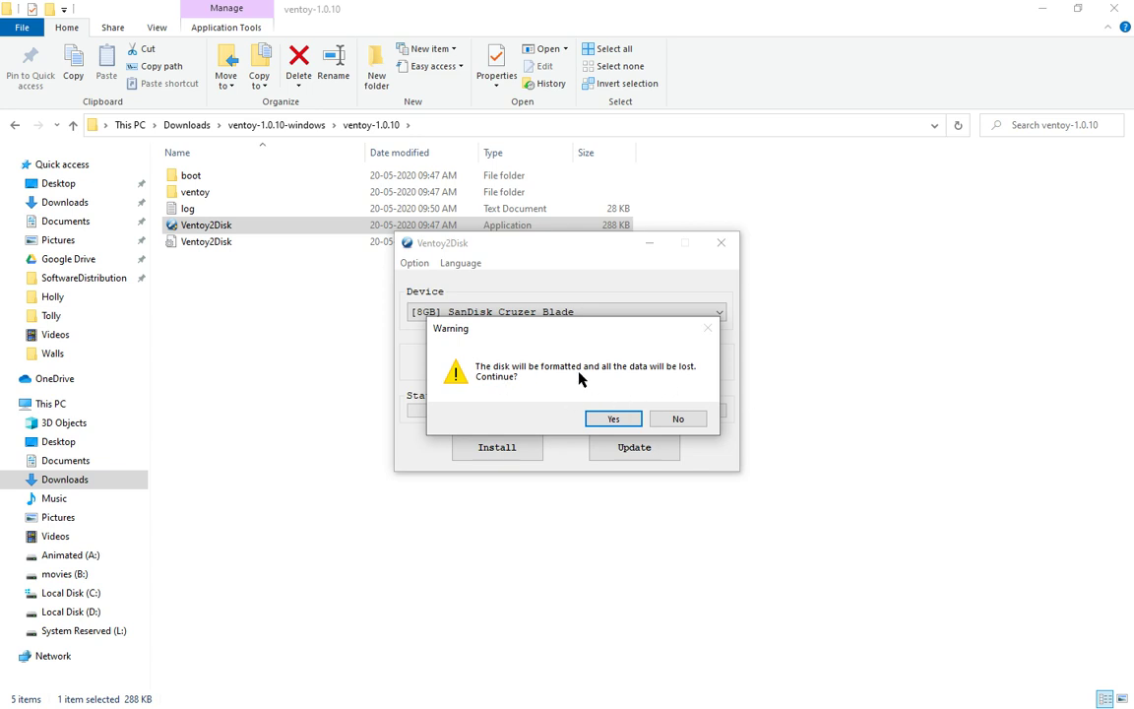
click(636, 423)
click(617, 425)
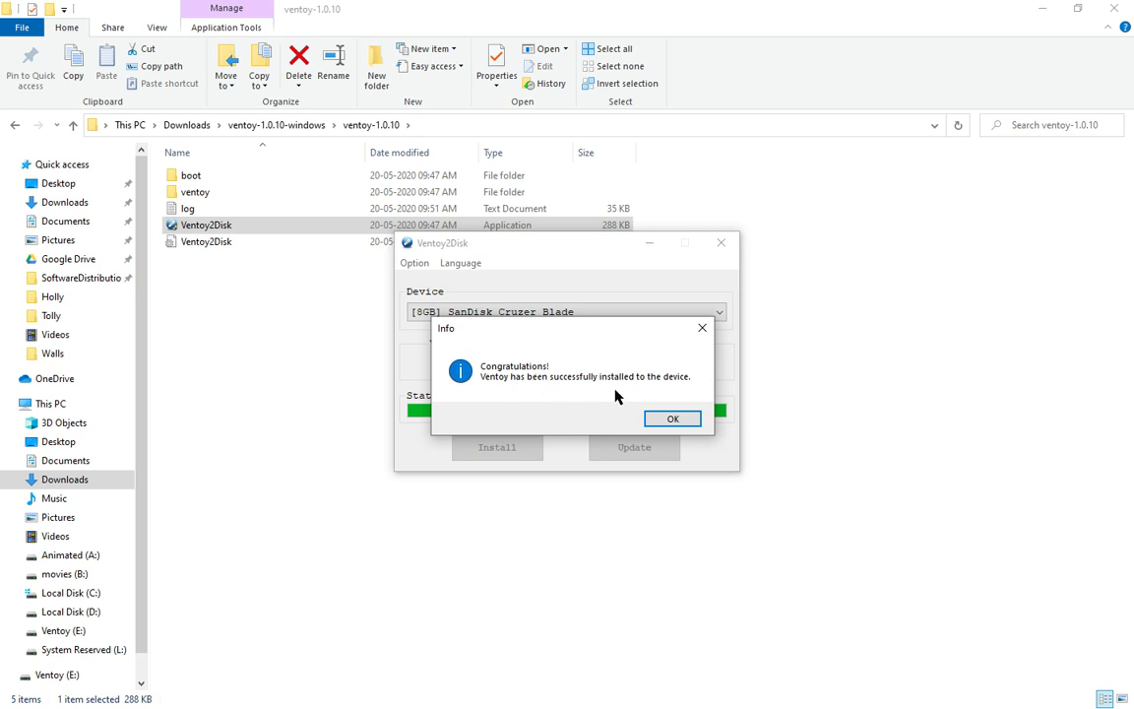
click(673, 419)
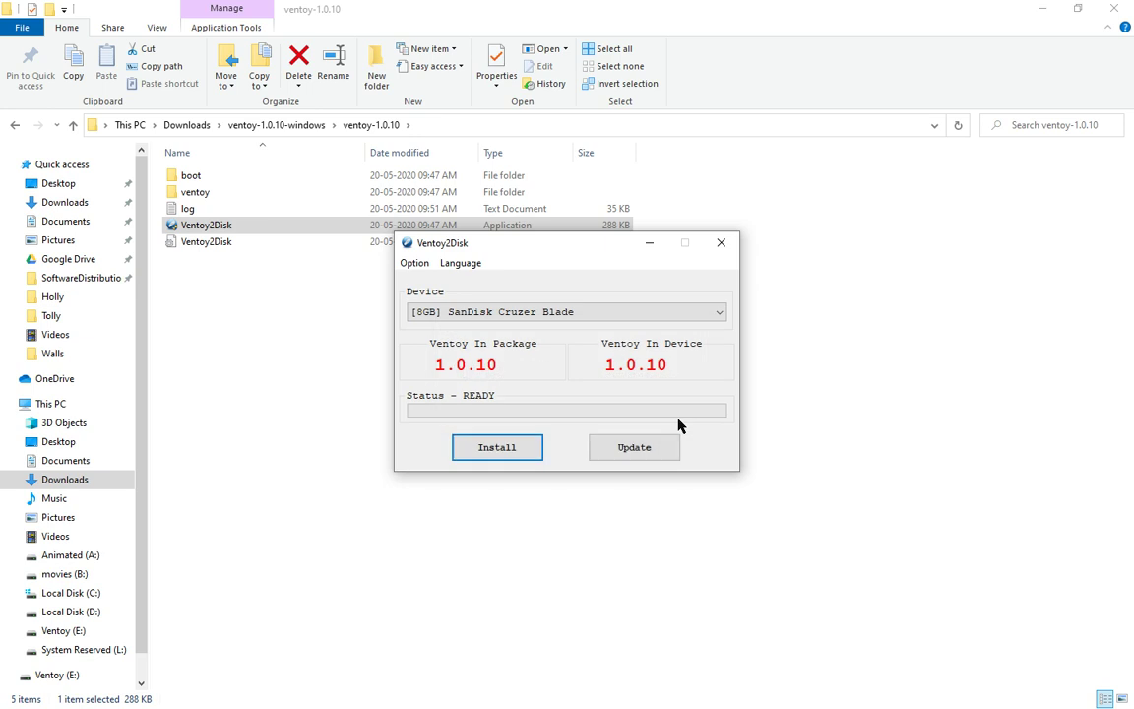
click(722, 244)
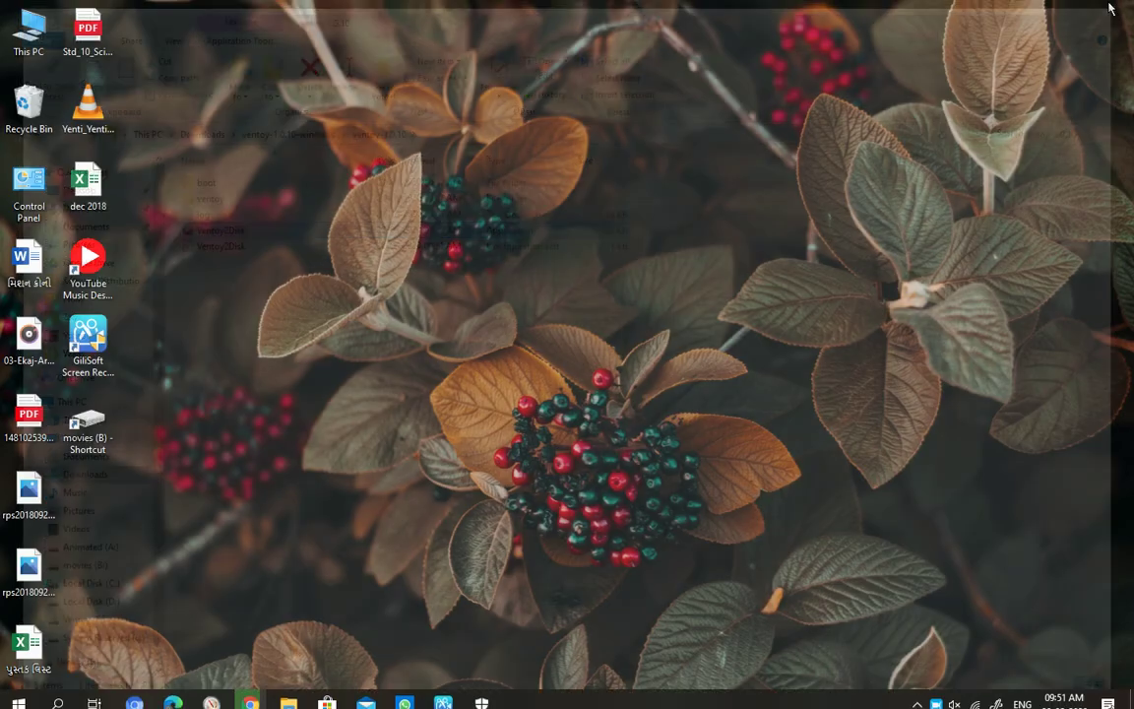
click(1029, 7)
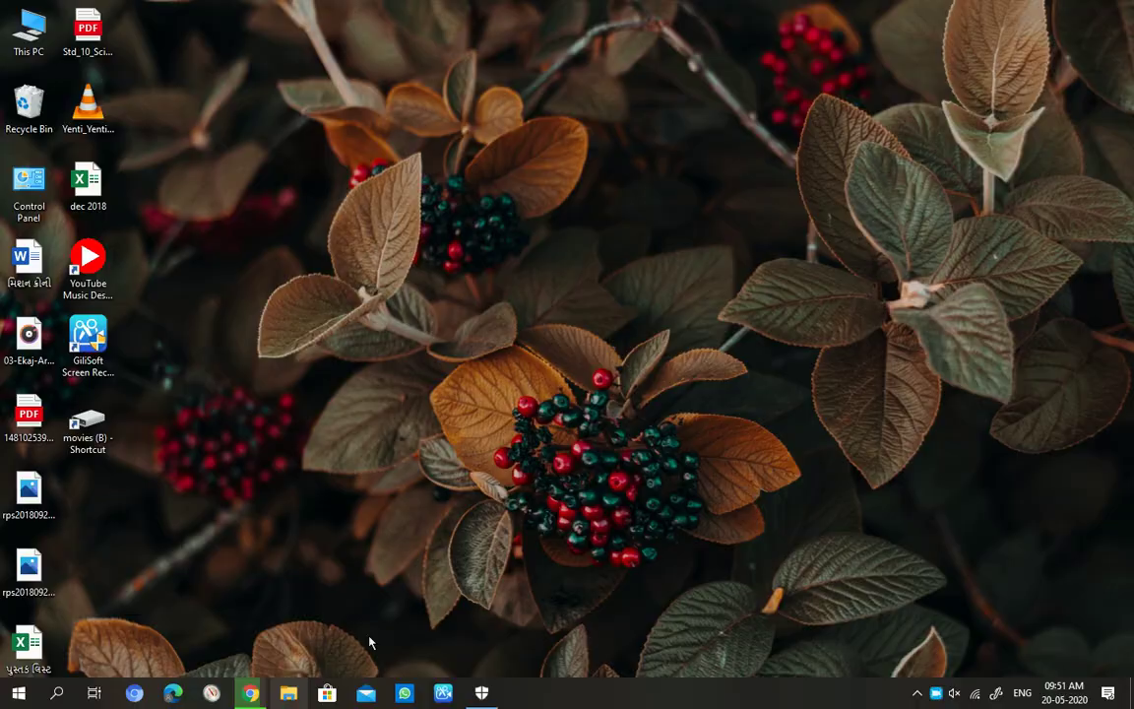
Open the ISO folder on Local Disk (D:) in a new File Explorer window.
key(super+e)
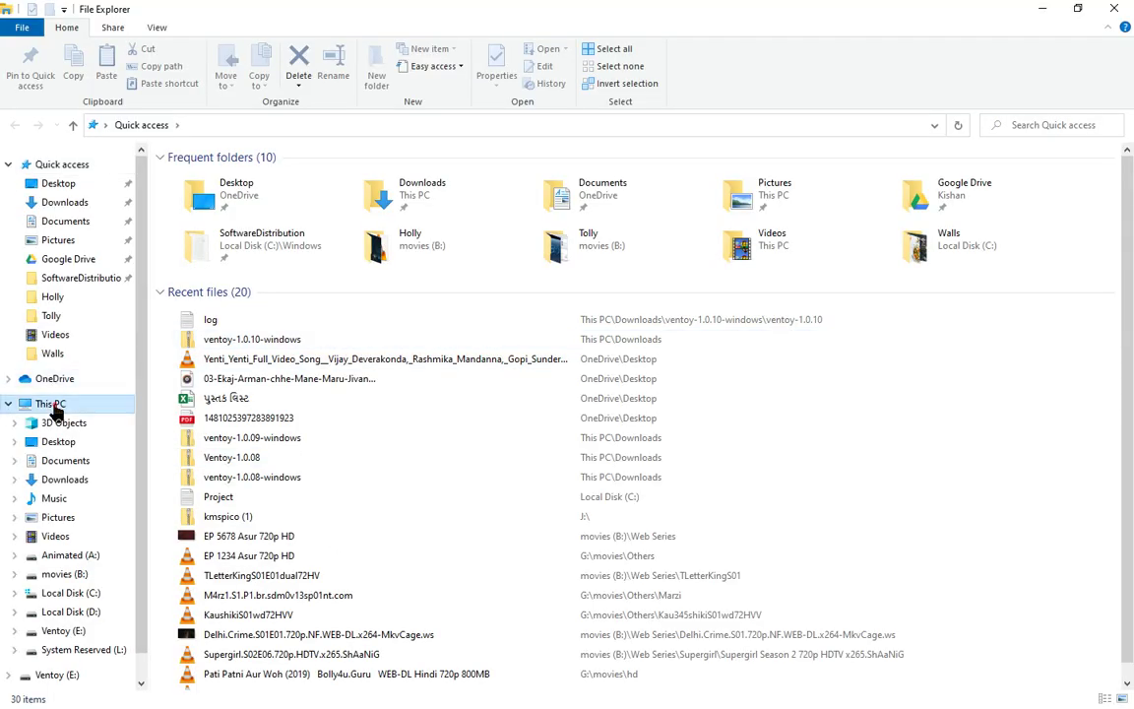
click(53, 406)
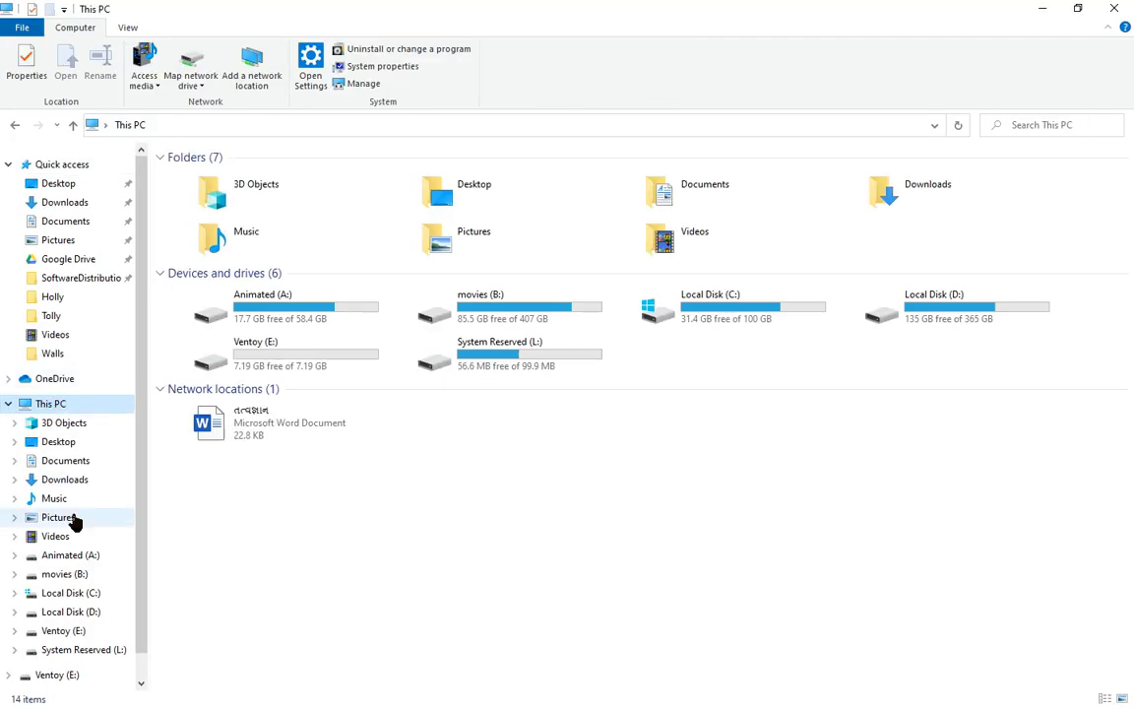
click(80, 613)
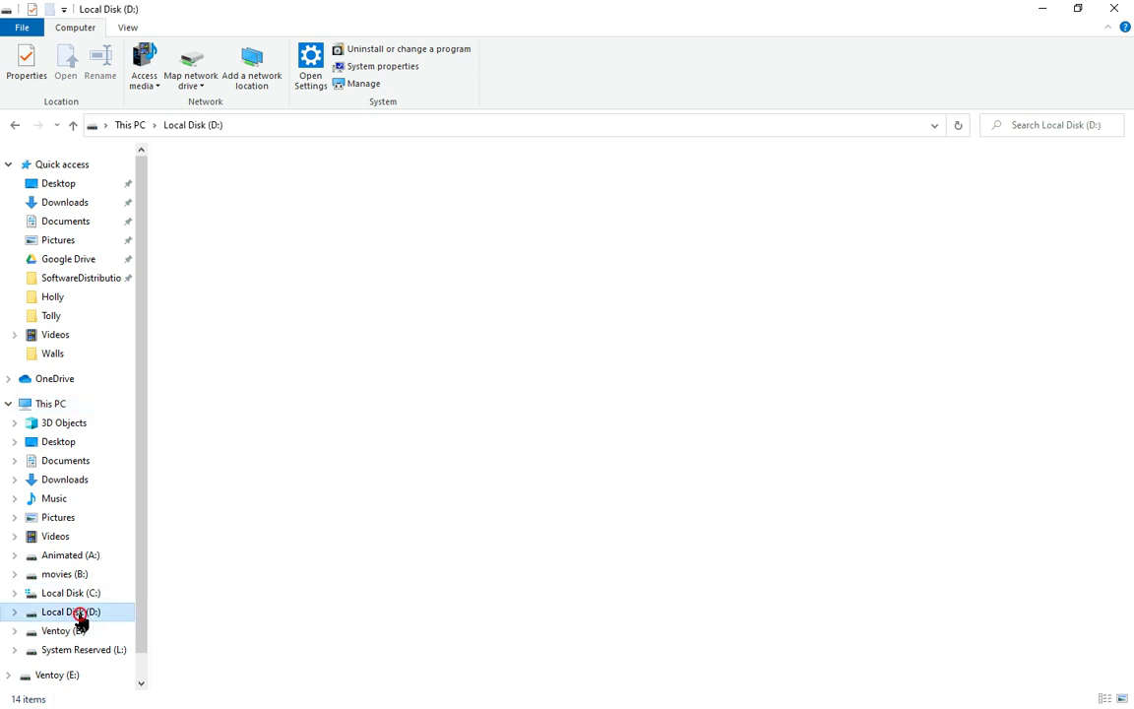
double_click(213, 245)
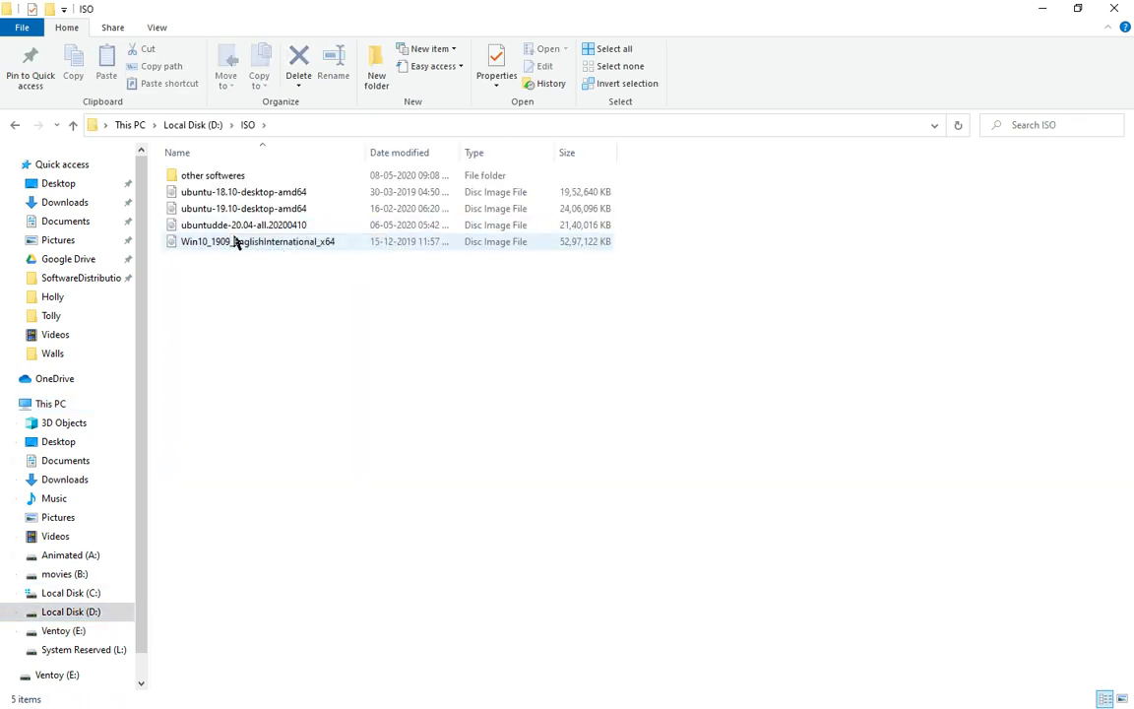
Send the ubuntu-18.10-desktop-amd64 disc image to the Ventoy (E:) drive.
click(244, 192)
right_click(245, 194)
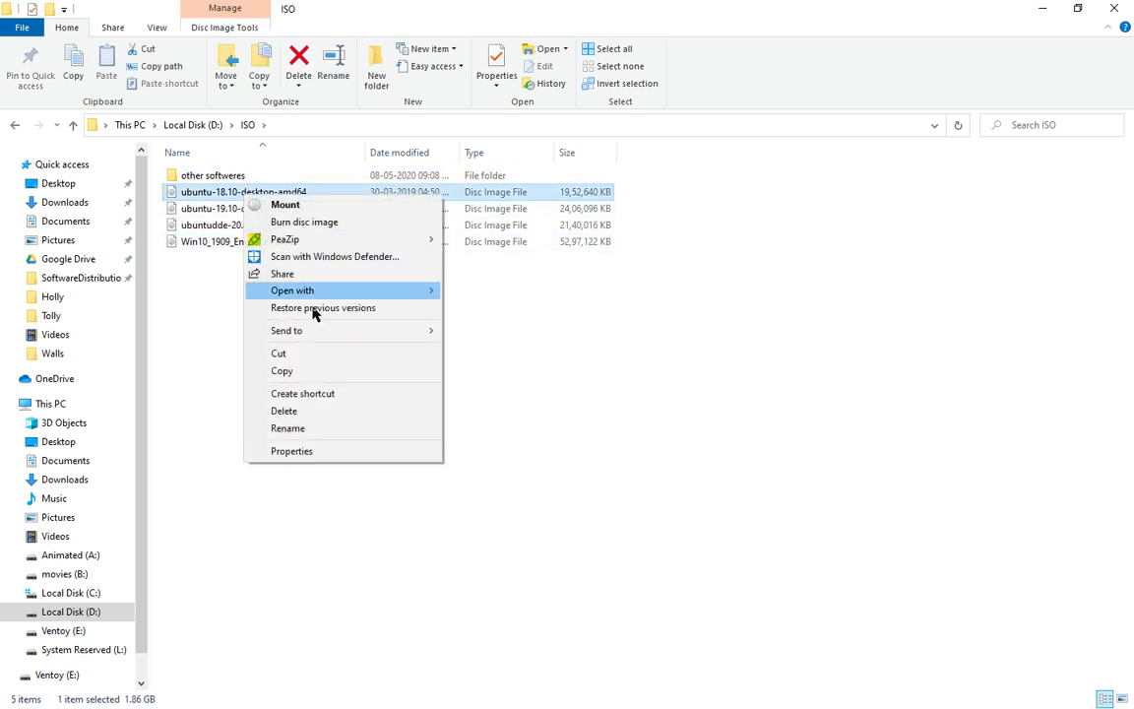
mouse_move(298, 329)
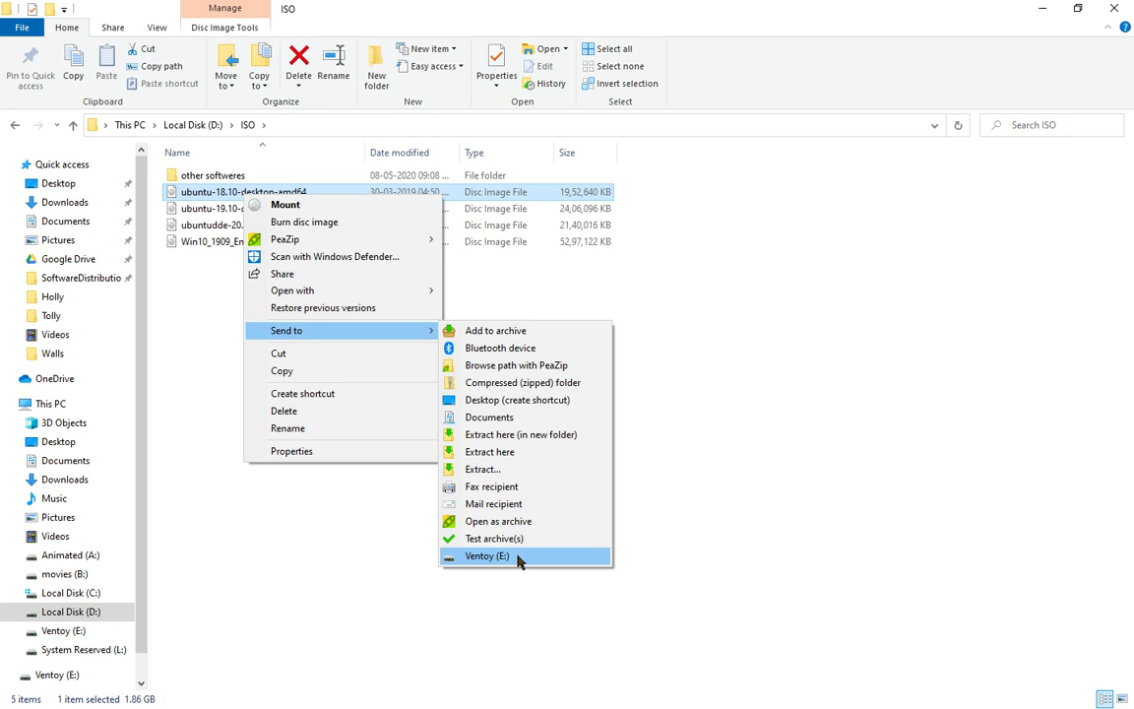
click(488, 556)
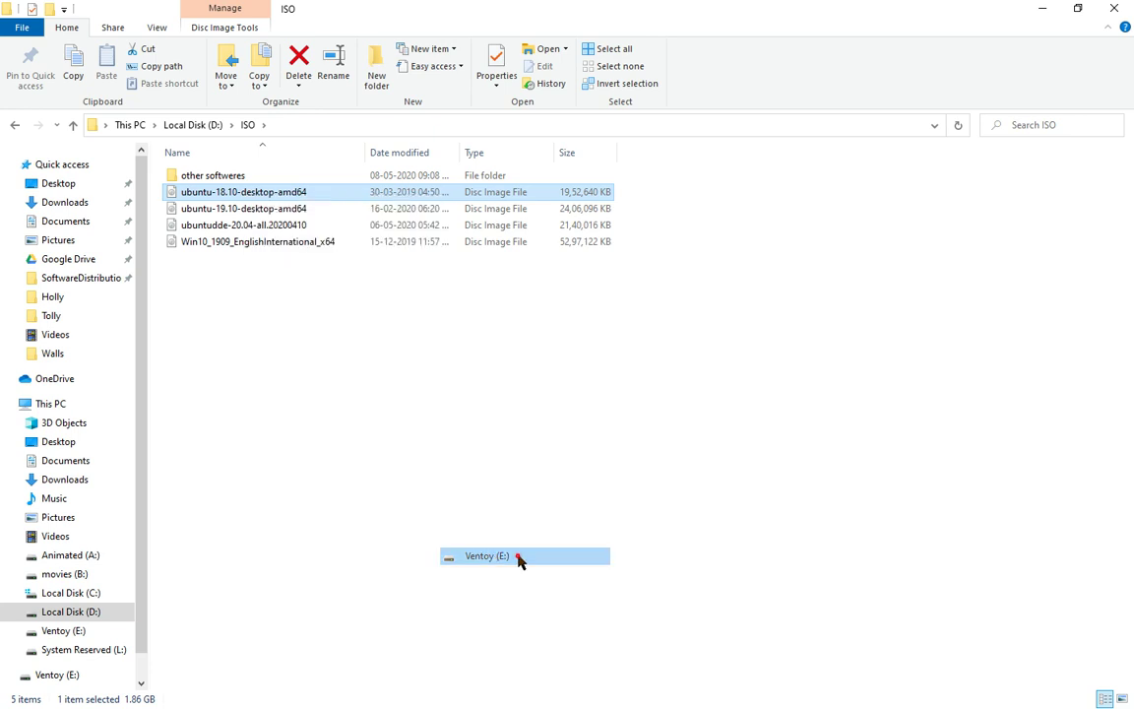
Send the Win10_1909_EnglishInternational_x64 disc image to the Ventoy (E:) drive.
click(222, 245)
right_click(229, 250)
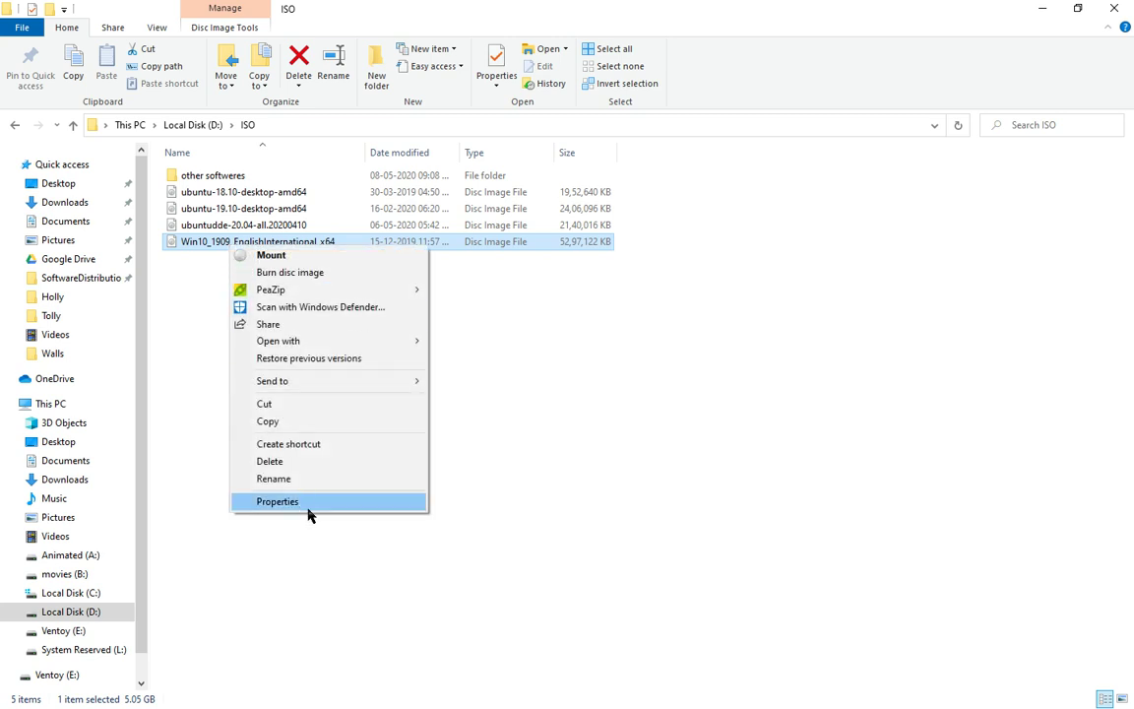
mouse_move(382, 386)
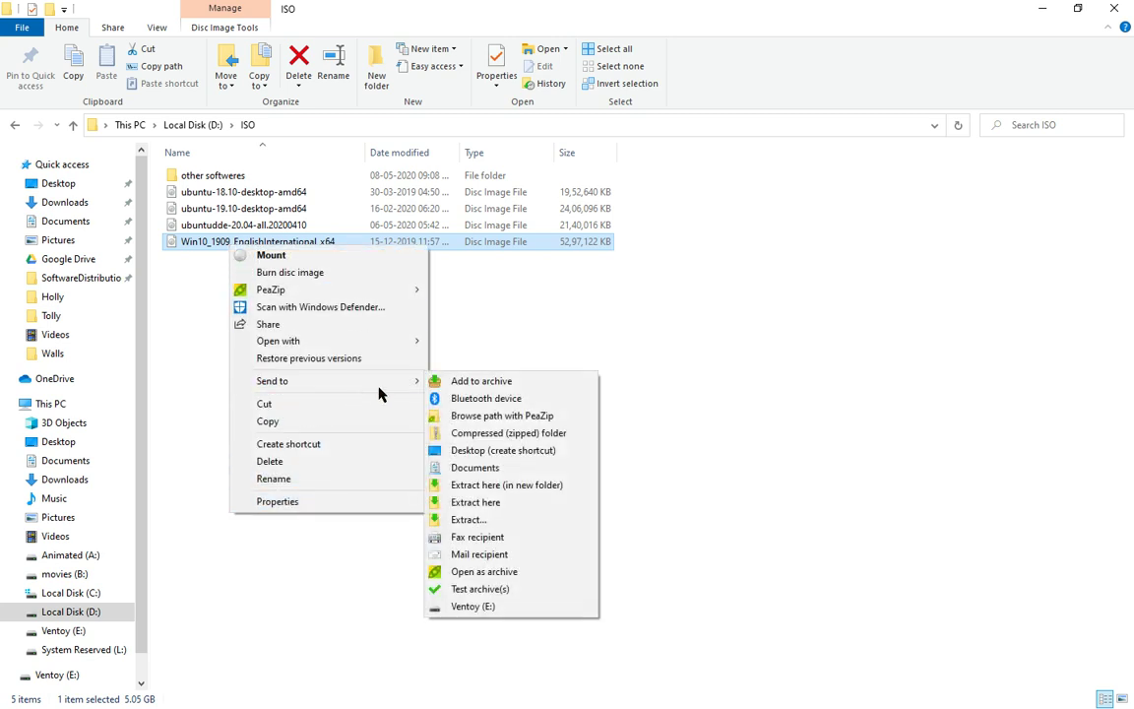
click(492, 611)
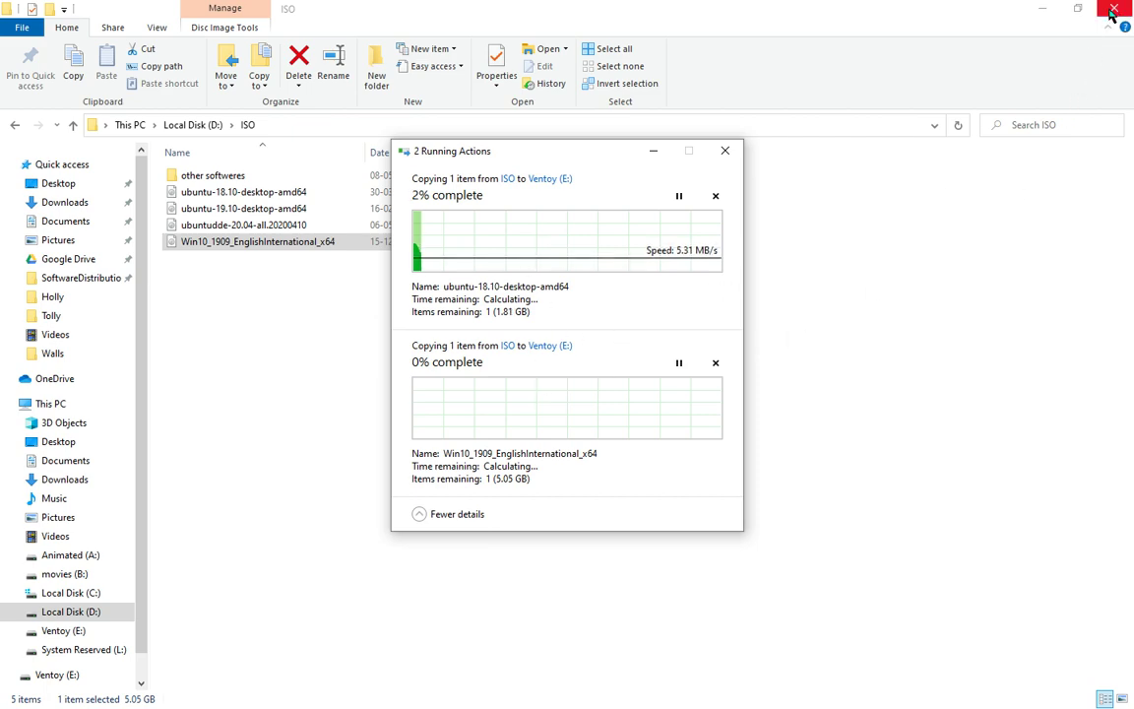
Clear the ISO folder window off the desktop and move the file copy progress dialog slightly higher.
click(1042, 8)
drag(572, 152, 576, 133)
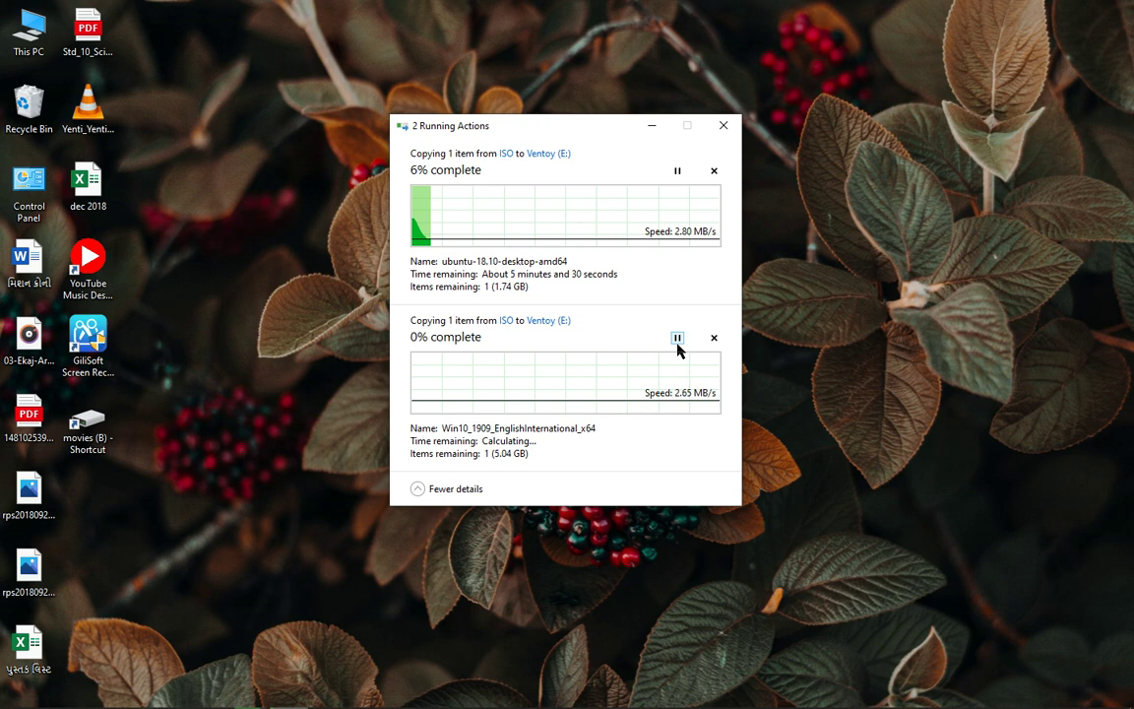
drag(570, 129, 568, 115)
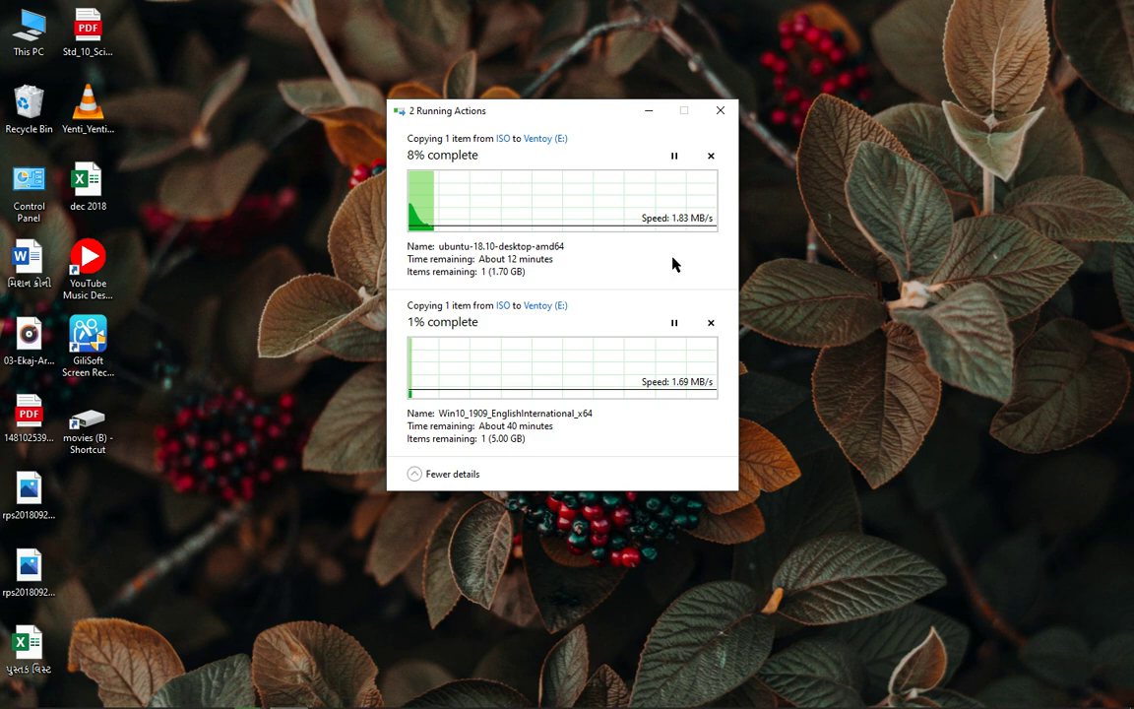
mouse_move(492, 699)
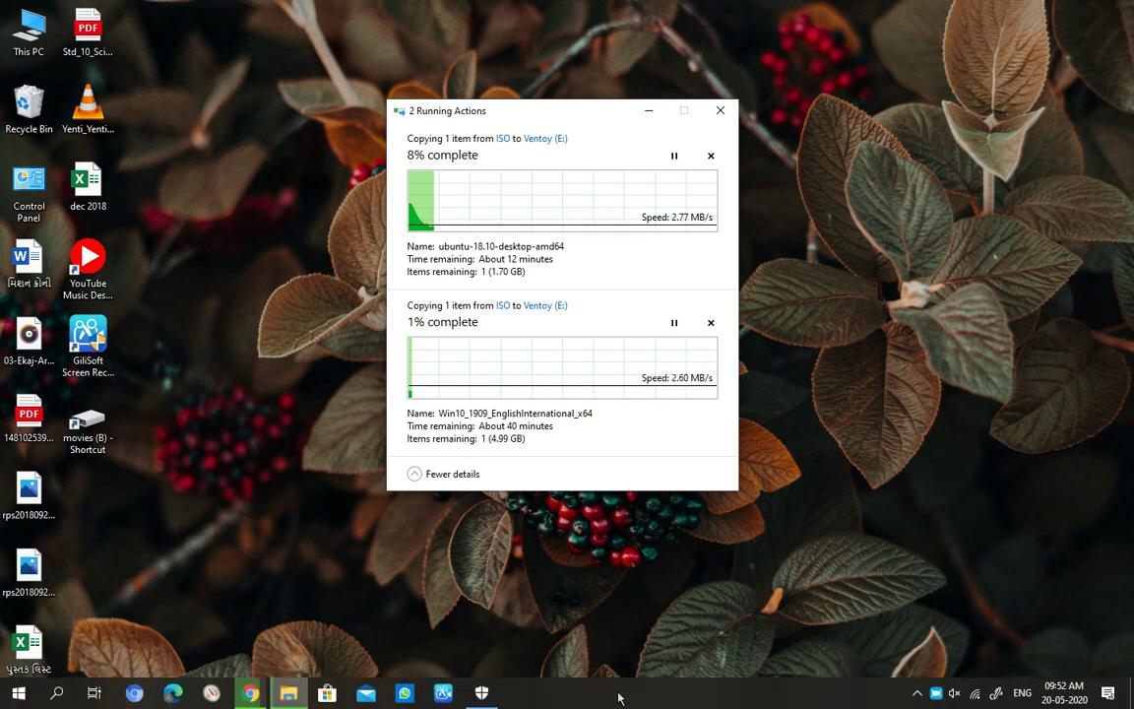